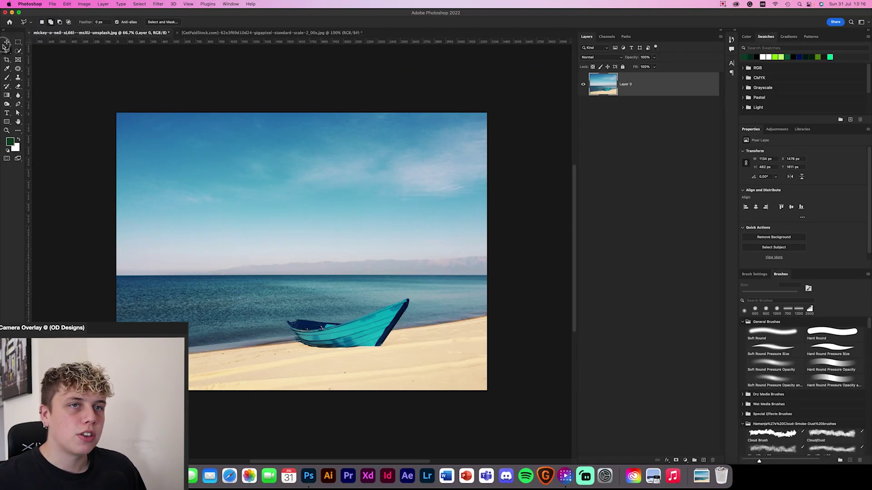
left_click(8, 43)
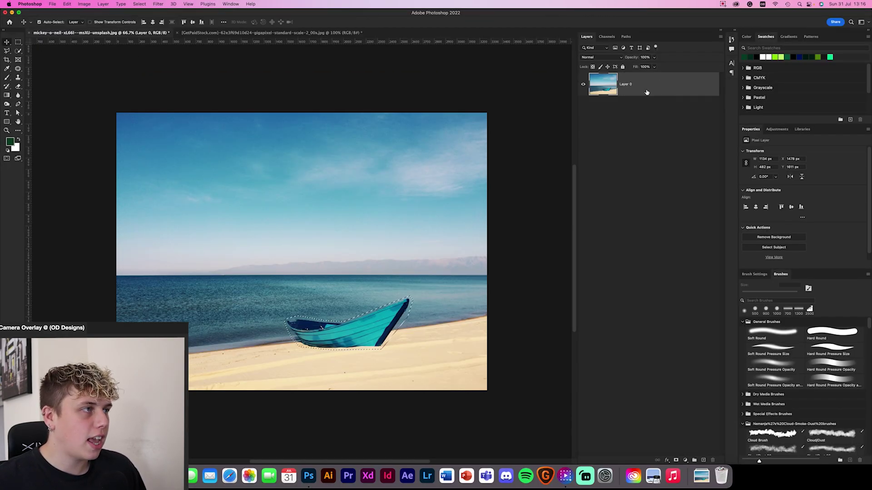
right_click(689, 87)
left_click(669, 138)
left_click(624, 67)
left_click(711, 86)
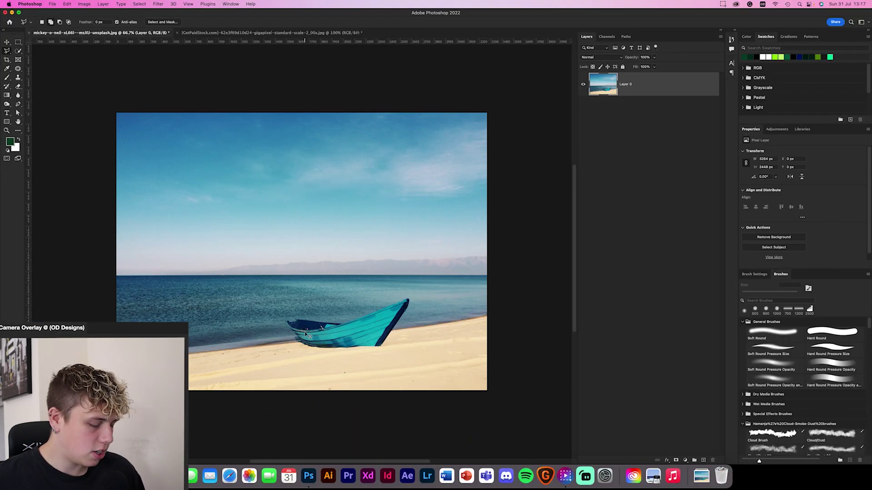
Step: Outline the boat with a closed Polygonal Lasso selection, leaving a small margin of sea and sand around its hull
key("super+plus")
key("super+plus")
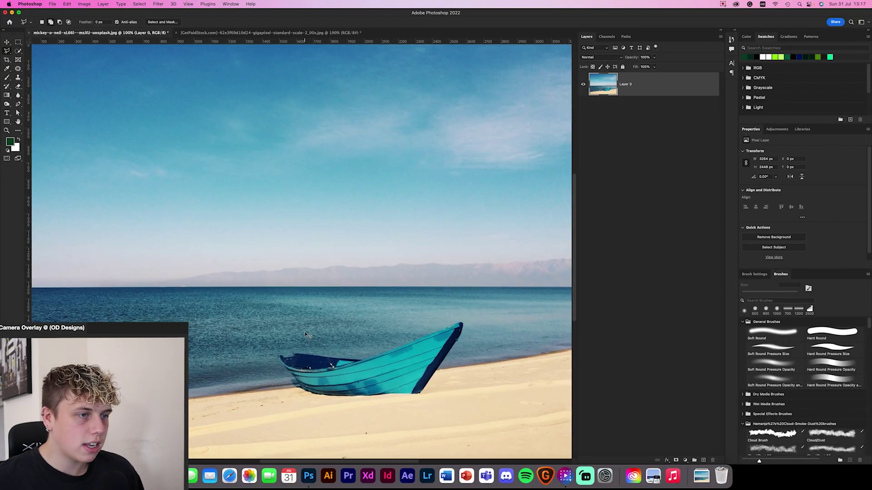
left_click_drag(305, 333, 216, 178)
left_click_drag(353, 347, 324, 345)
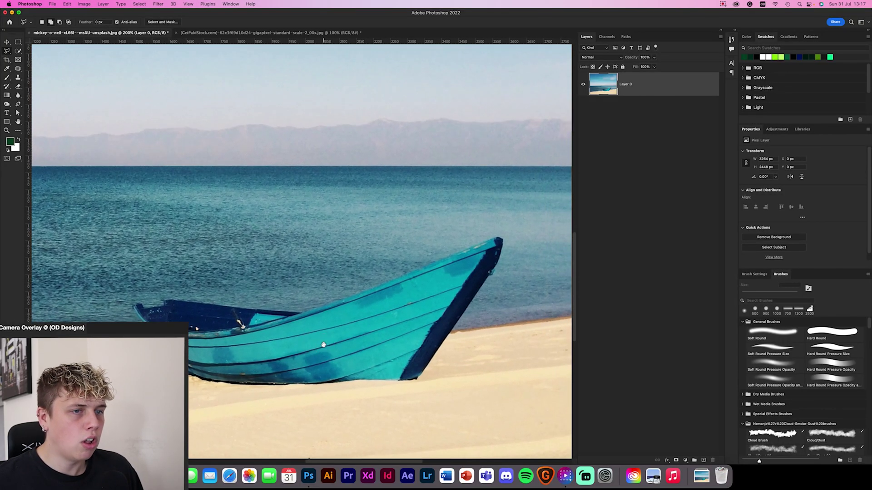
left_click(171, 293)
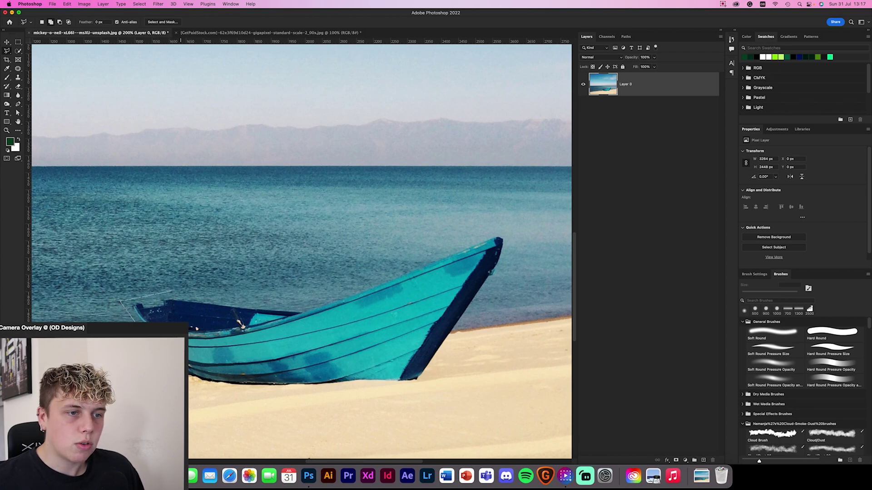
left_click(238, 391)
left_click(418, 390)
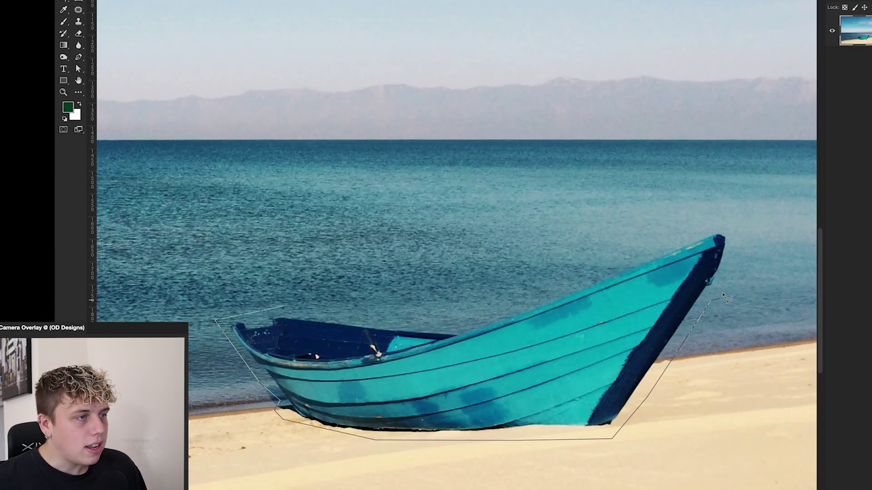
left_click(736, 243)
left_click(727, 219)
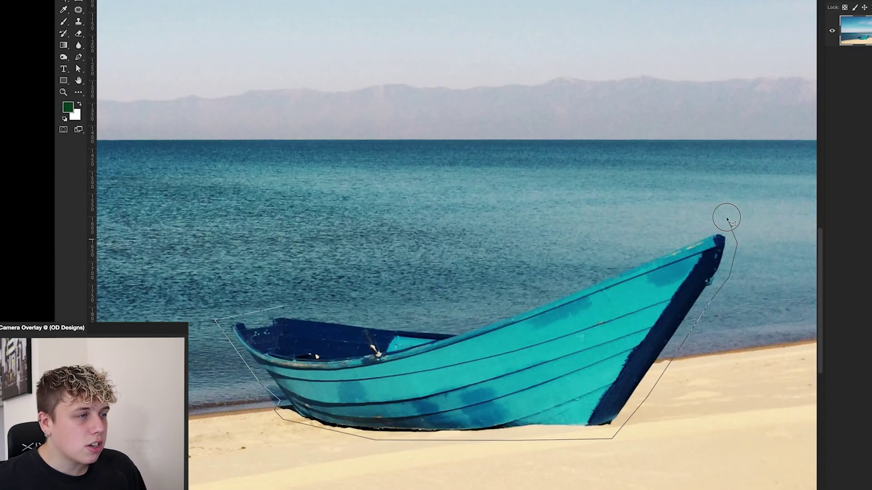
left_click(556, 289)
left_click(452, 325)
double_click(285, 308)
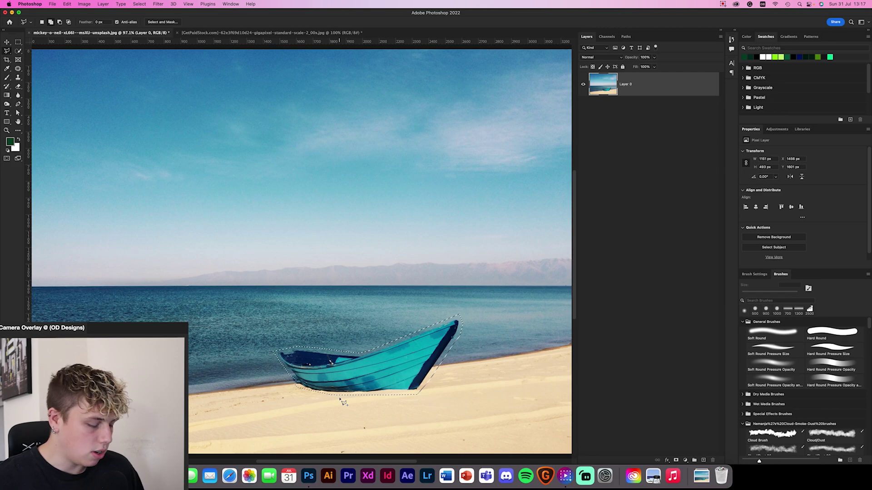
Step: Start Content-Aware Fill on the boat selection and set the sampling area to Auto
left_click(67, 5)
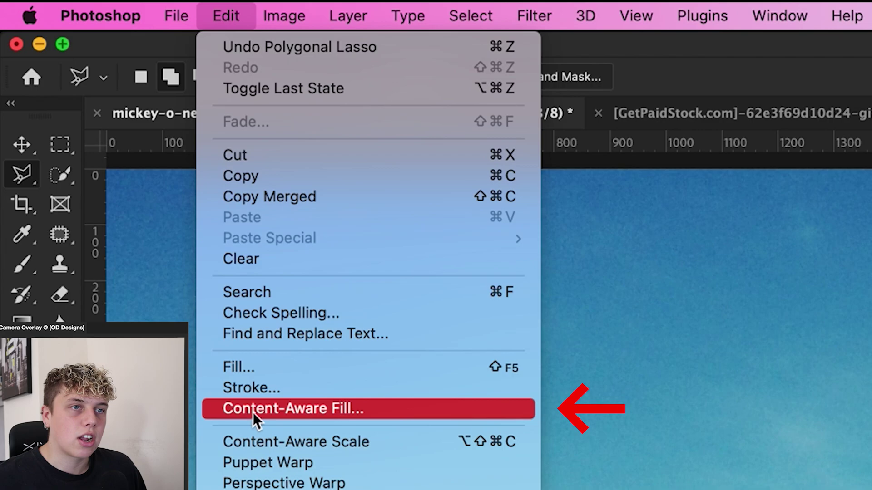
left_click(355, 413)
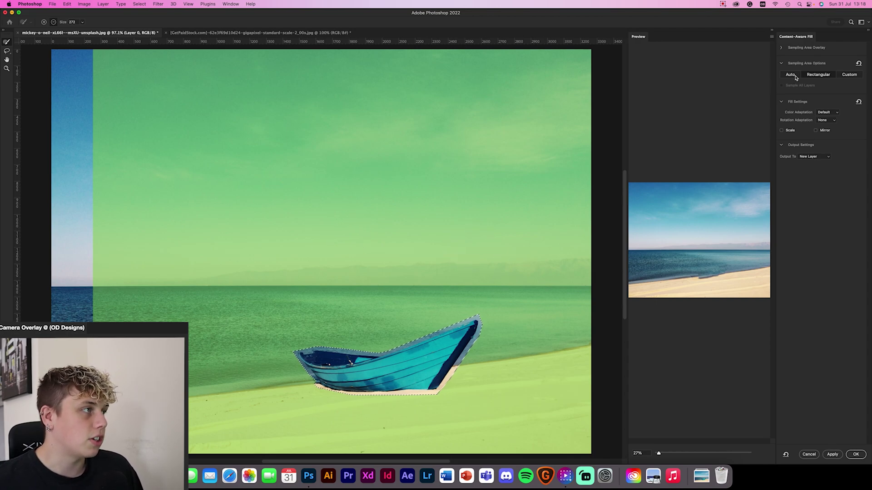
left_click(818, 74)
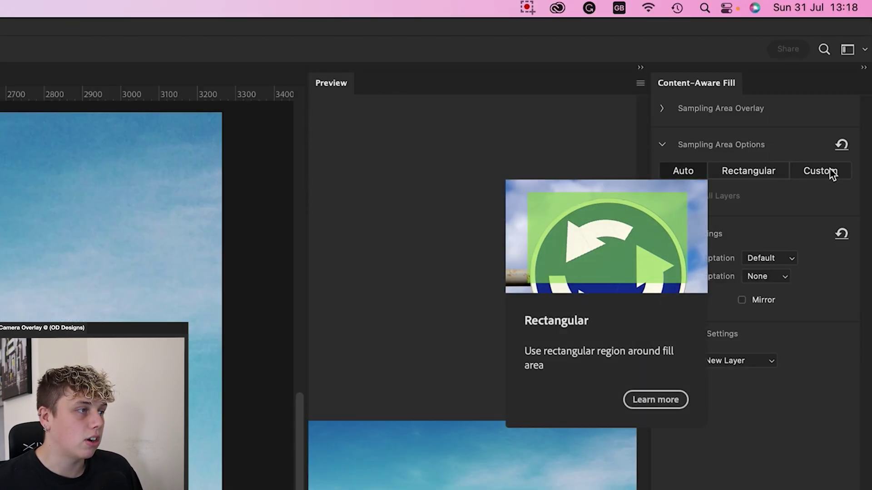
left_click(817, 177)
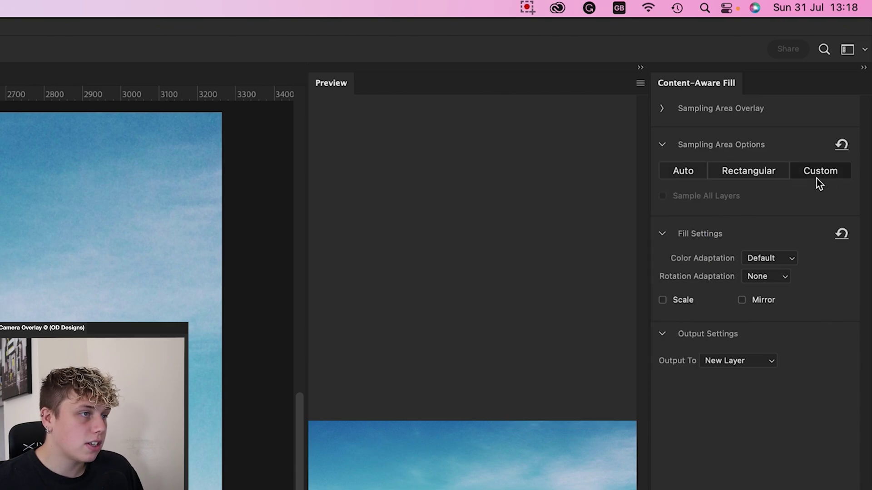
left_click(683, 171)
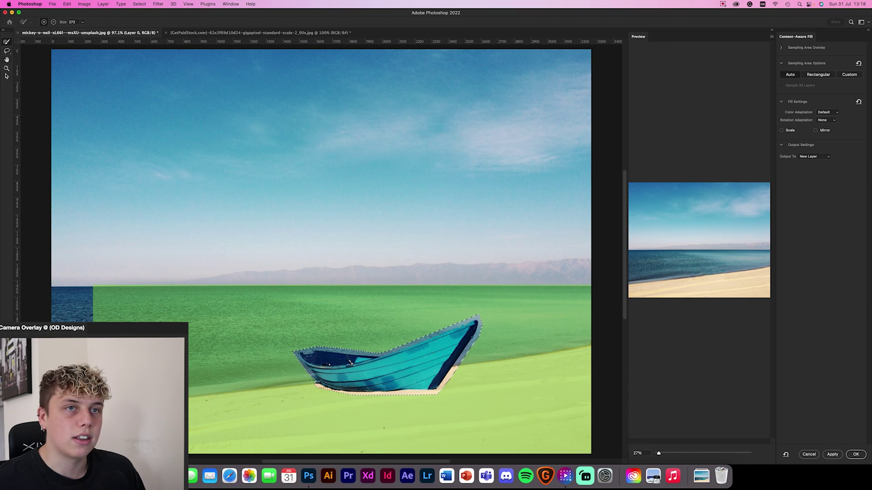
Step: Set the sampling area to Rectangular and brush the sky, mountains and horizon line out of it
scroll(438, 236, "up", 2)
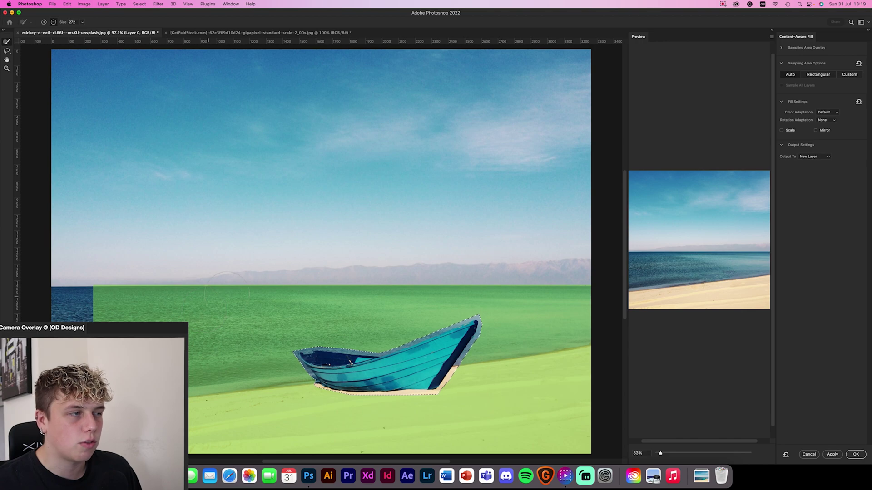
left_click_drag(660, 453, 665, 452)
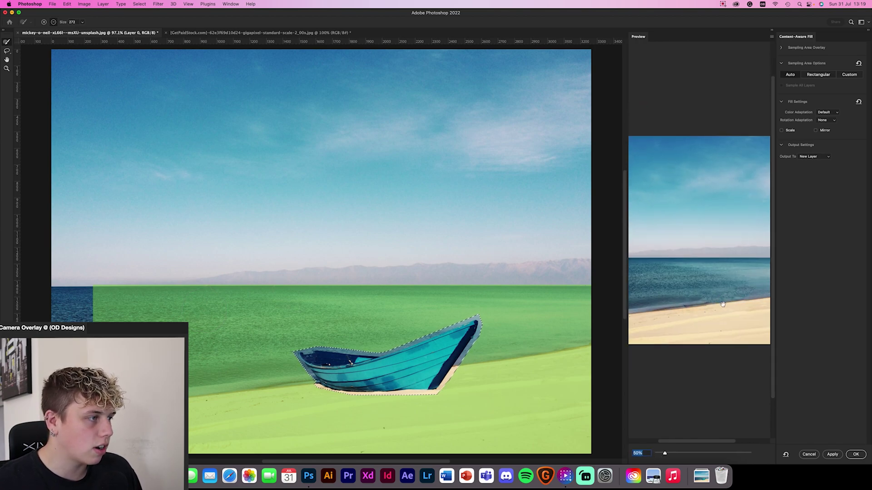
left_click_drag(713, 304, 668, 286)
left_click_drag(665, 453, 662, 452)
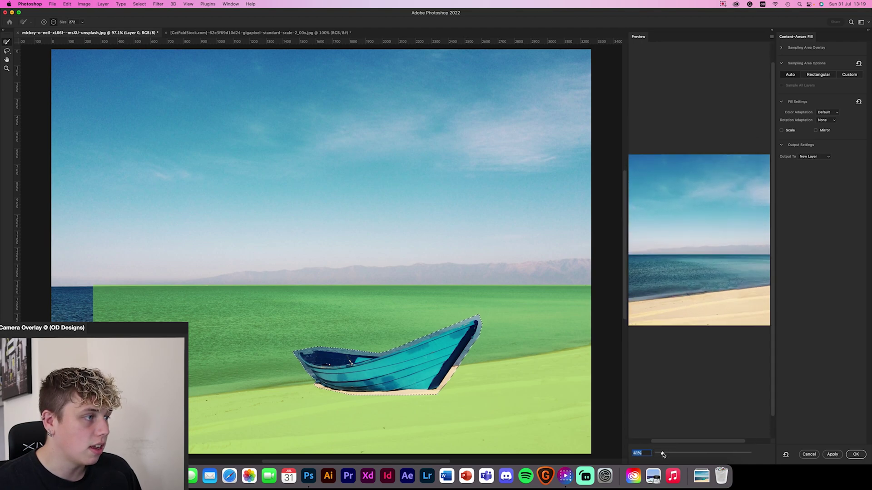
left_click_drag(681, 325, 676, 333)
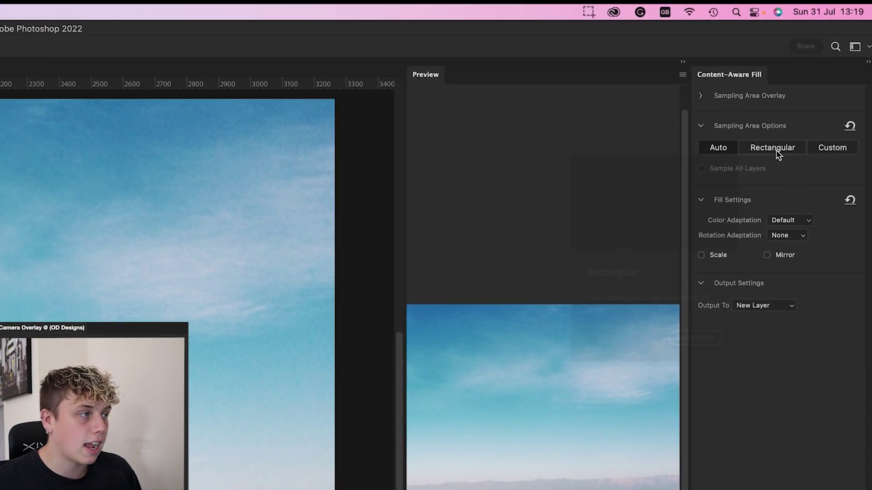
left_click(798, 116)
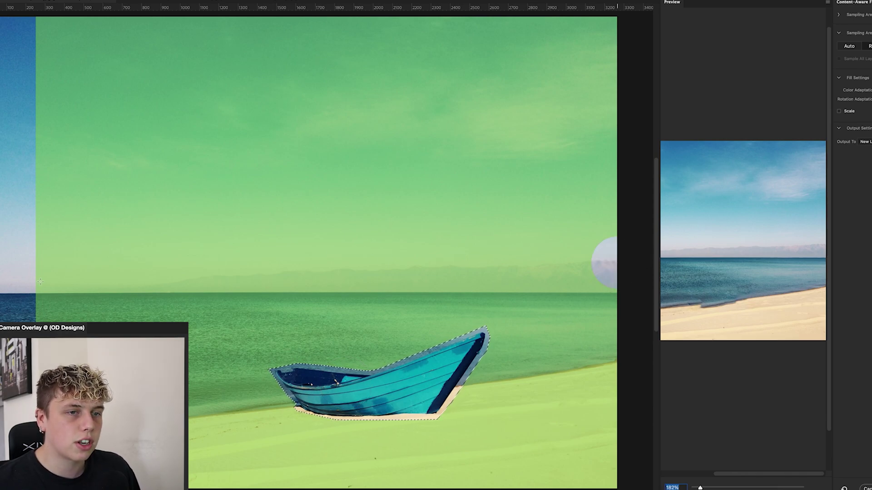
left_click(30, 270)
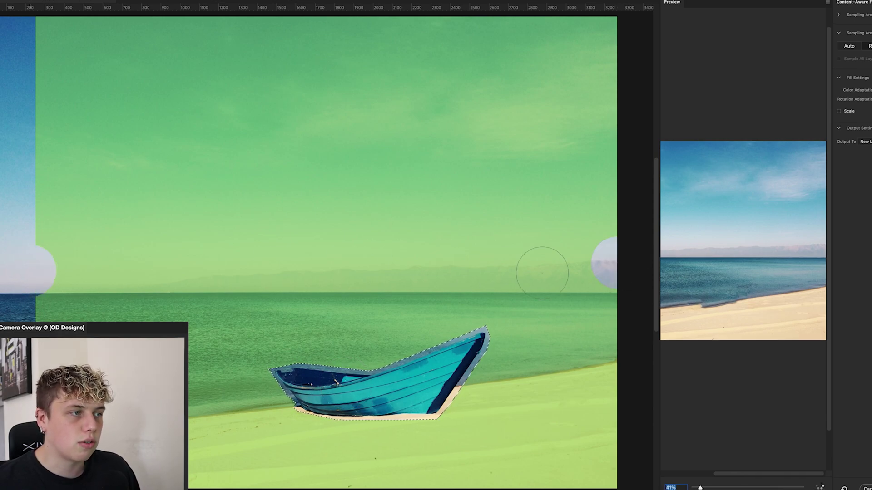
left_click(609, 271, "shift")
mouse_move(620, 252)
left_mouse_down()
mouse_move(563, 210)
mouse_move(282, 214)
mouse_move(590, 177)
mouse_move(756, 112)
left_mouse_up()
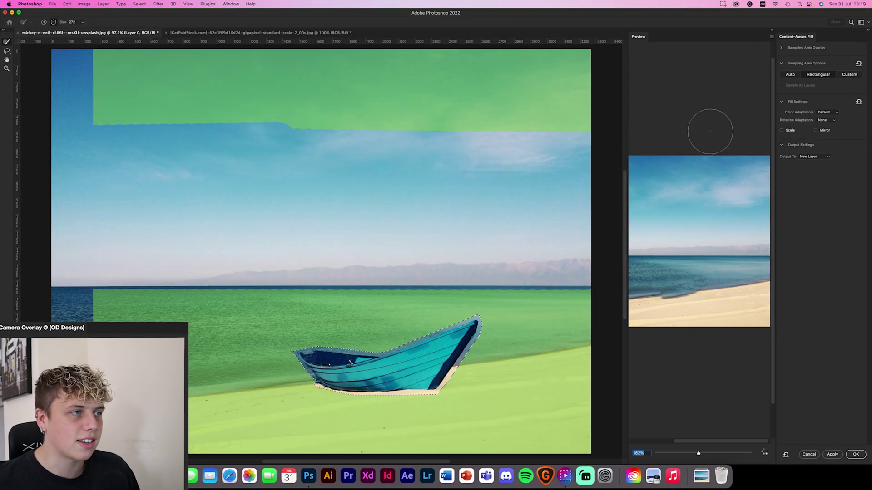
left_click_drag(710, 132, 260, 48)
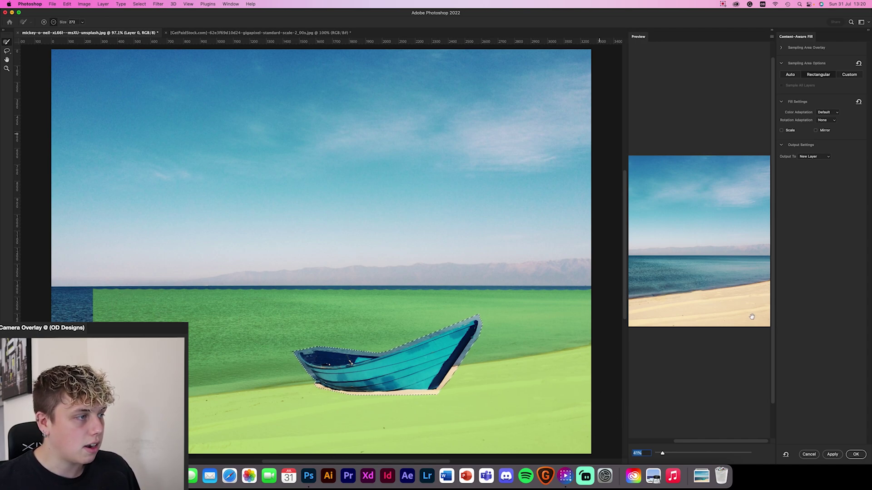
Step: Inspect the fill preview up close and try to switch the sampling area to Custom
left_click_drag(662, 453, 672, 453)
left_click_drag(677, 327, 702, 289)
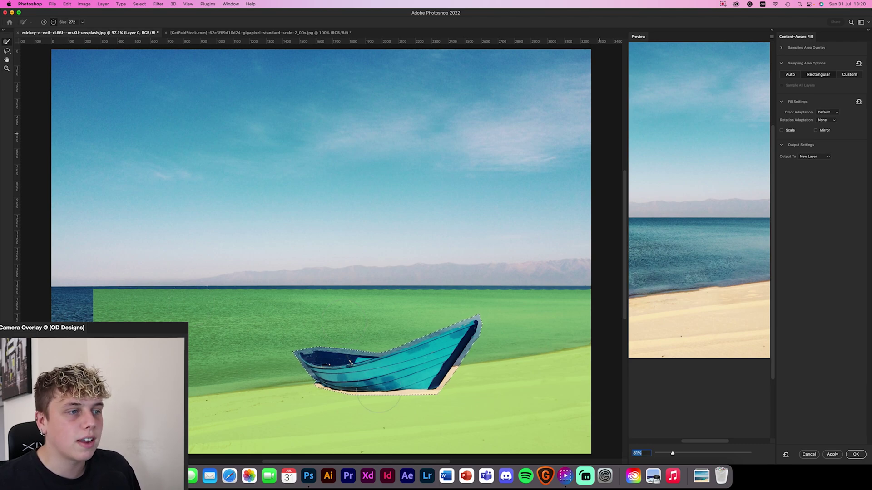
key("super+minus")
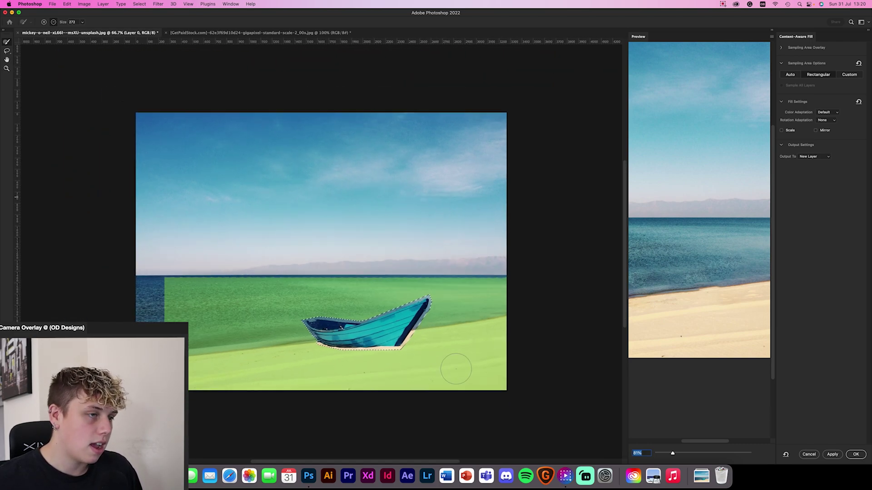
key("super+plus")
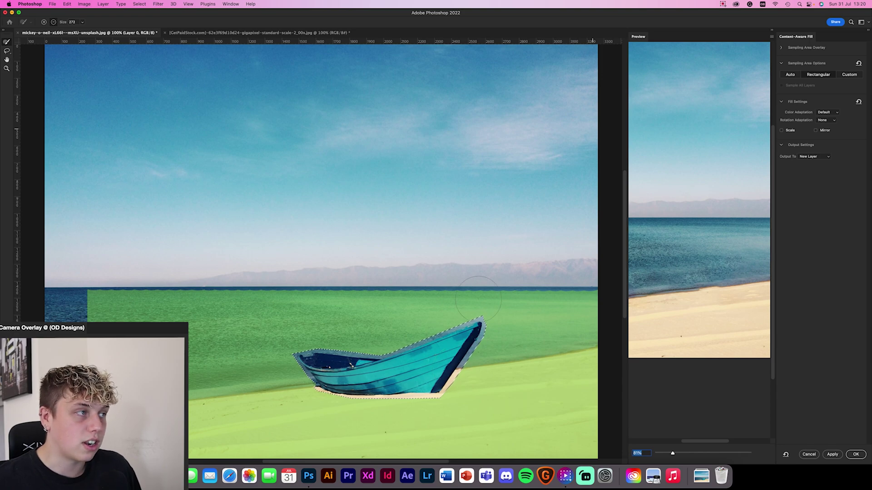
left_click(849, 75)
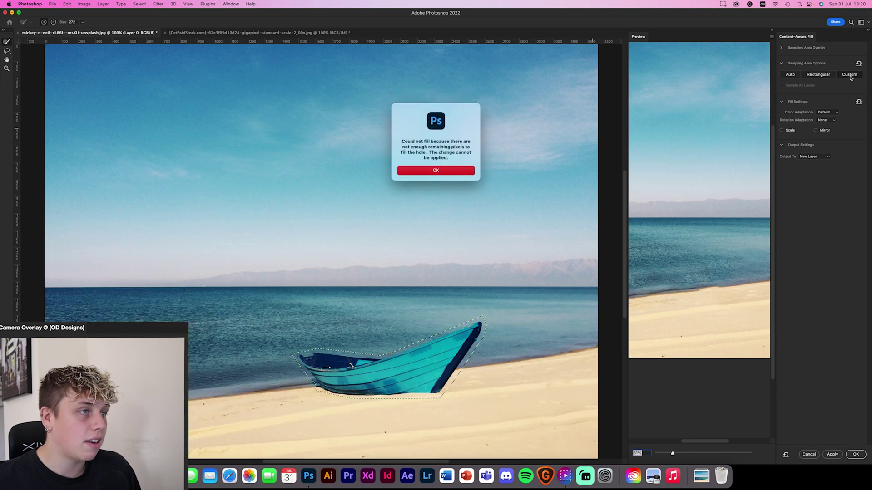
left_click(462, 172)
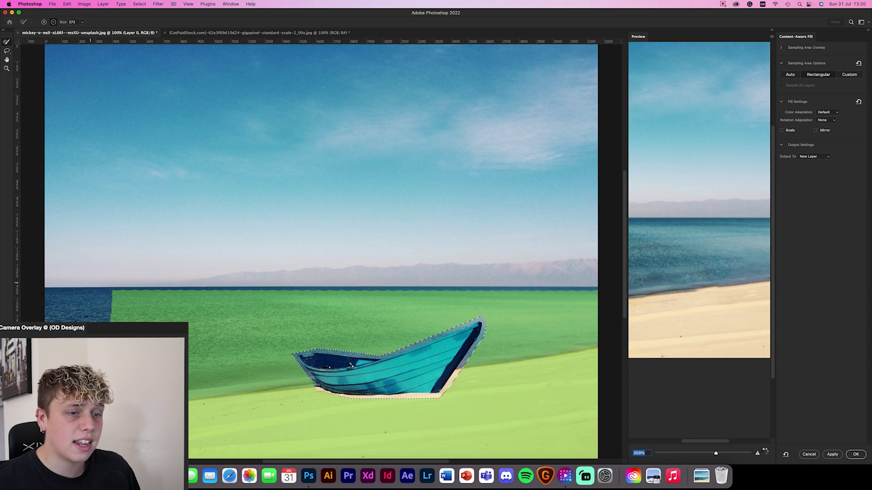
Step: Brush the foreground sand and shoreline left of the boat out of the sampling area, keeping the sand below and right of it sampled
left_click_drag(84, 433, 624, 431)
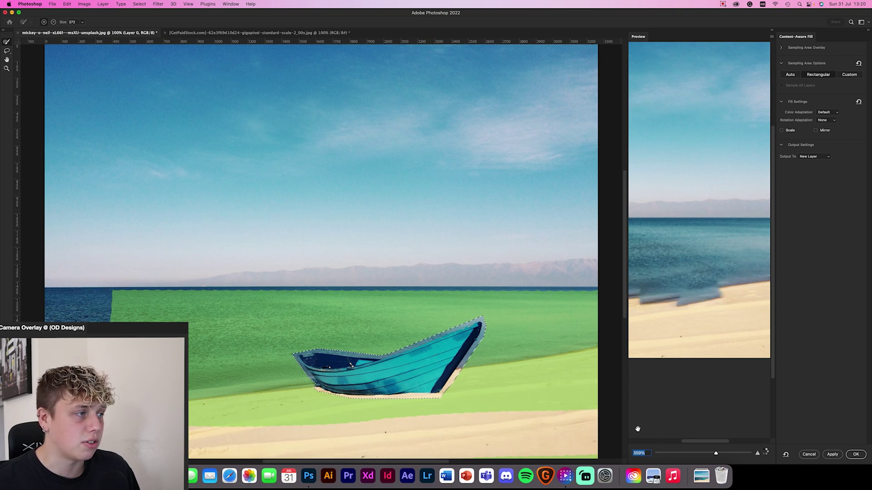
mouse_move(583, 407)
left_mouse_down()
mouse_move(561, 464)
mouse_move(524, 434)
mouse_move(507, 463)
mouse_move(478, 440)
mouse_move(467, 440)
mouse_move(498, 456)
mouse_move(416, 425)
mouse_move(318, 443)
left_mouse_up()
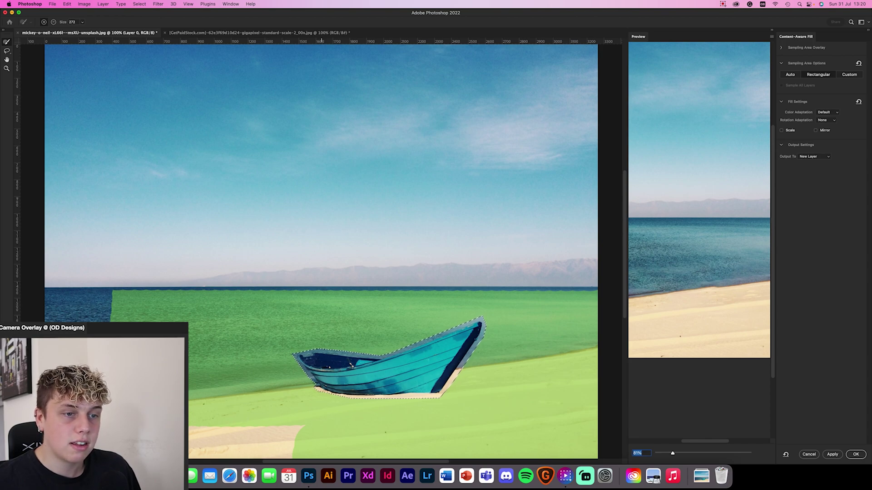
left_click_drag(168, 408, 209, 408)
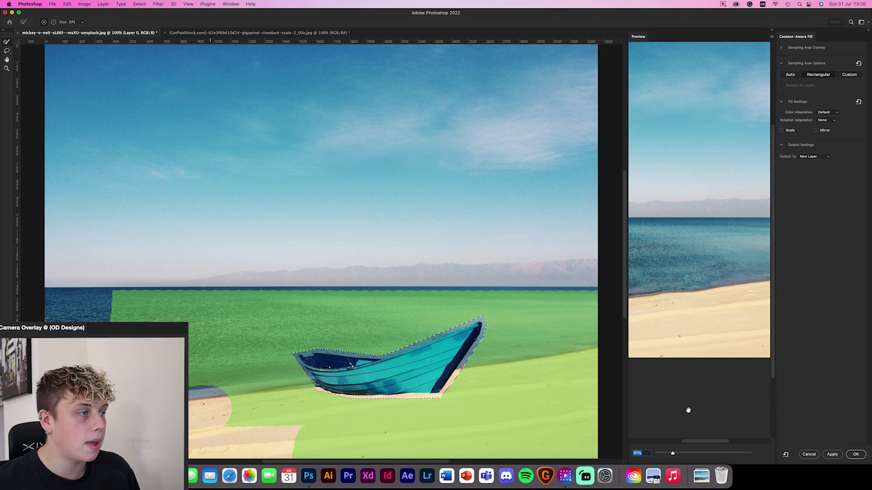
Step: Restore the shoreline patch left of the boat to the sampling area and exclude only its far-left end
left_click(666, 453)
left_click_drag(666, 453, 665, 454)
left_click_drag(673, 283, 698, 296)
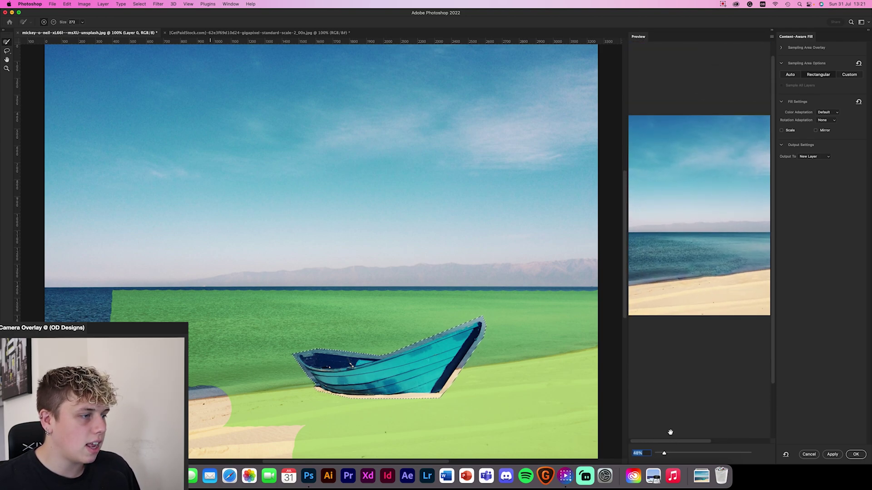
left_click_drag(664, 455, 660, 453)
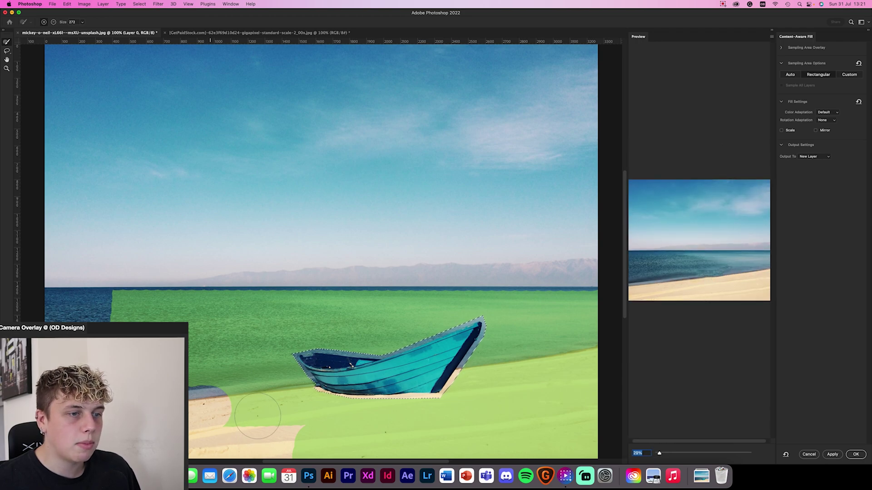
left_click(208, 405)
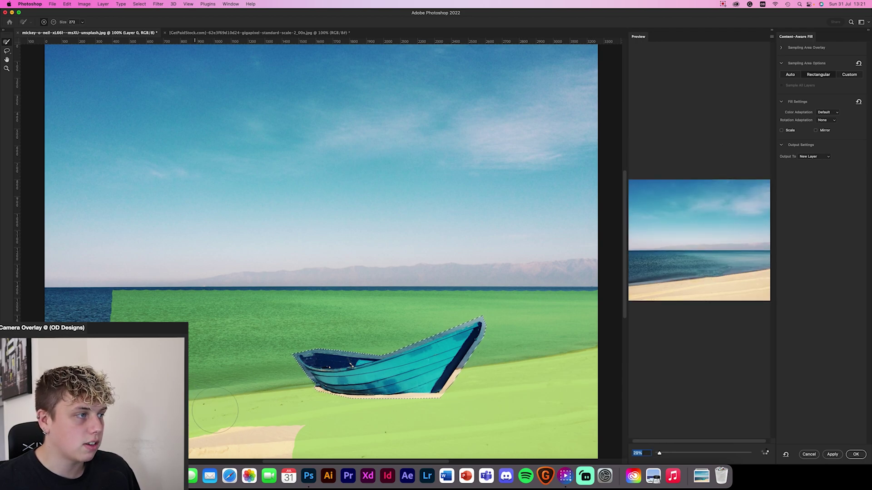
left_click_drag(89, 404, 174, 404)
key("super+equal")
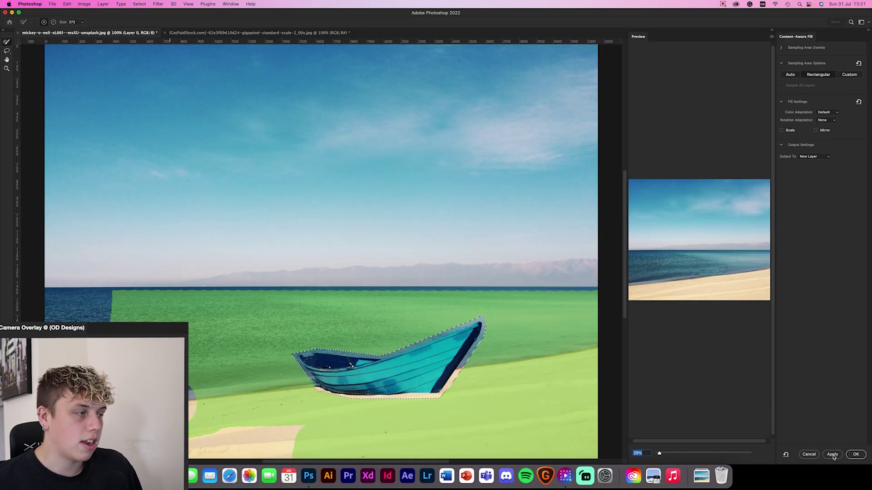
Step: Apply the Content-Aware Fill to a new layer, close the fill workspace and deselect the boat area
left_click(832, 455)
left_click(856, 455)
key("super+d")
key("super+minus")
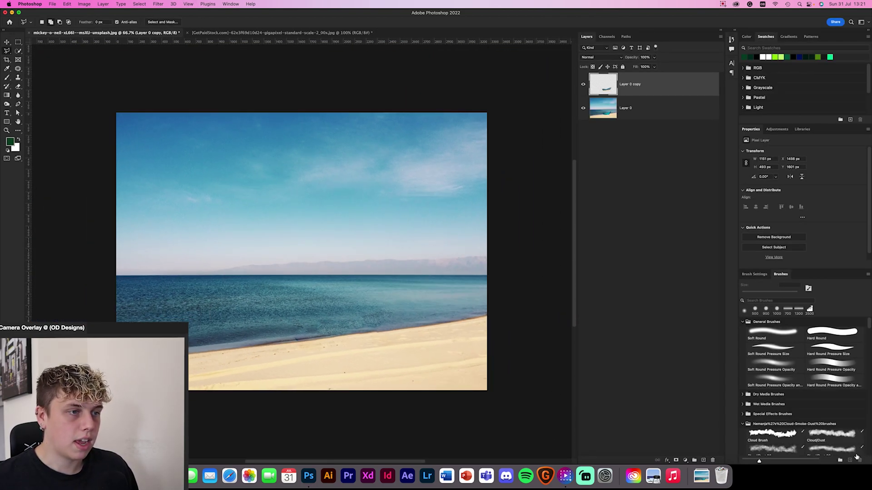
key("b")
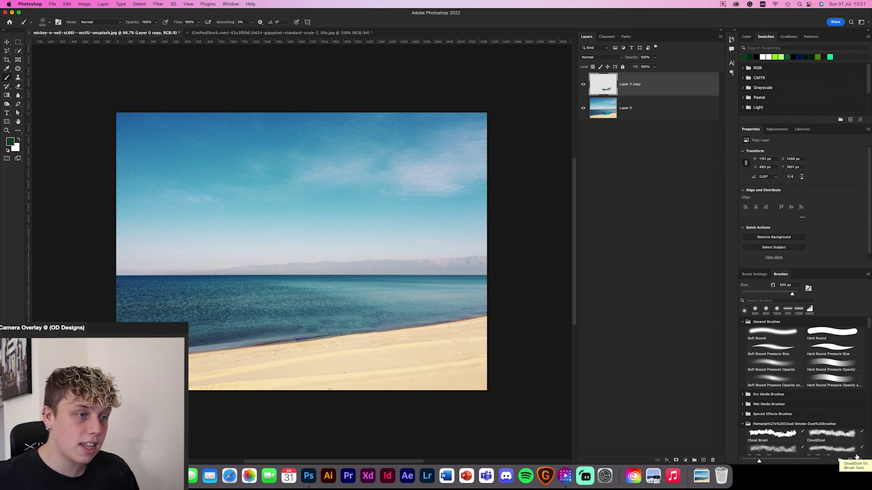
key("l")
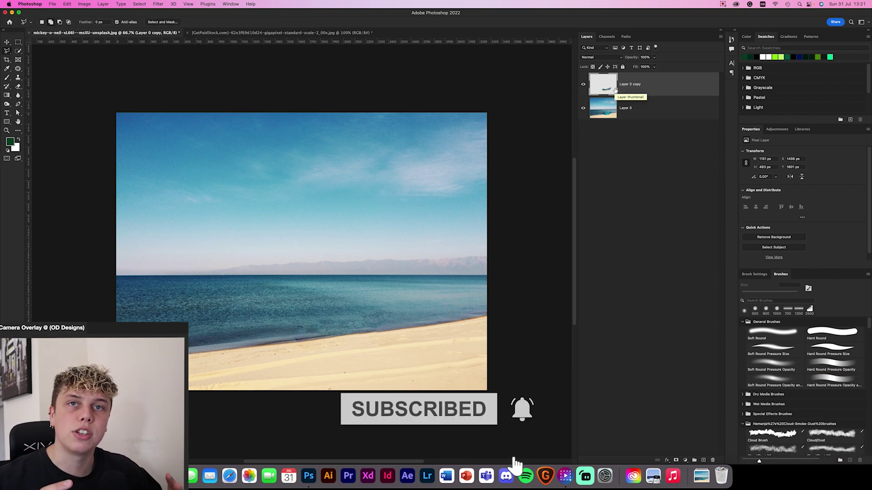
Step: Compare the beach photo with and without the fill layer and inspect the filled shoreline up close for leftovers
left_click(584, 90)
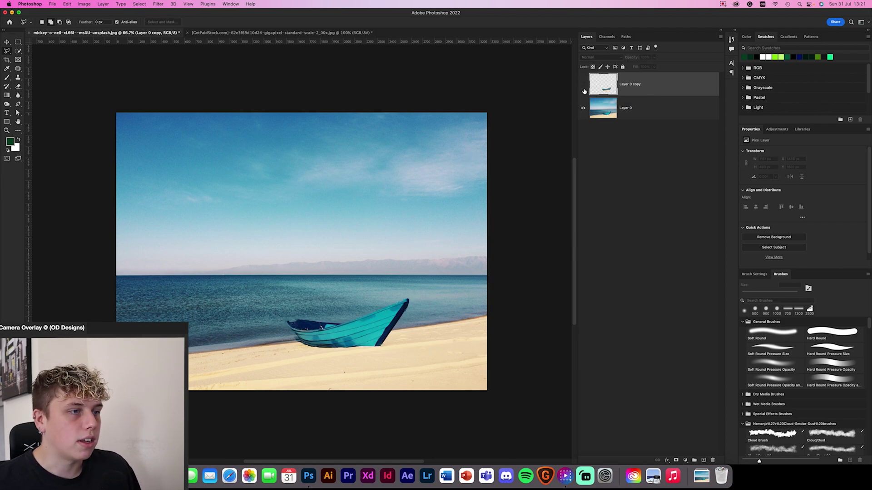
left_click(583, 87)
left_click(584, 87)
left_click(583, 86)
left_click(583, 87)
left_click(584, 86)
left_click(584, 86)
left_click(583, 86)
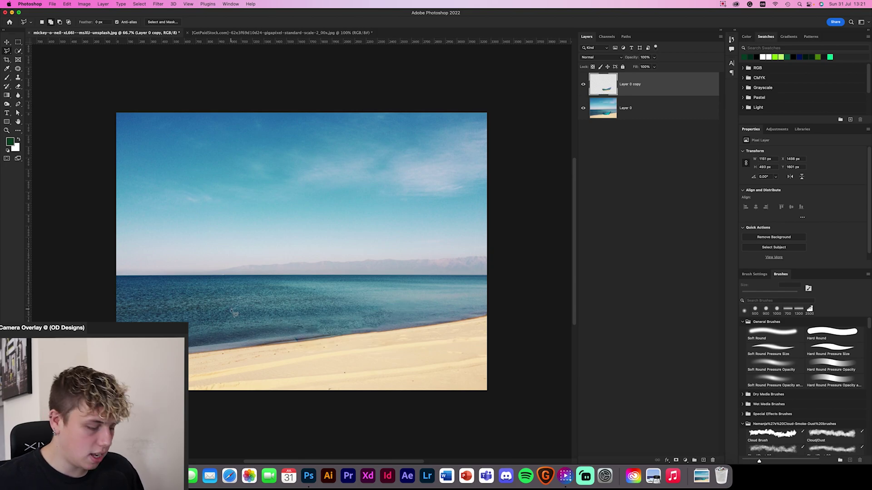
scroll(231, 309, "up", 10)
scroll(300, 318, "down", 5)
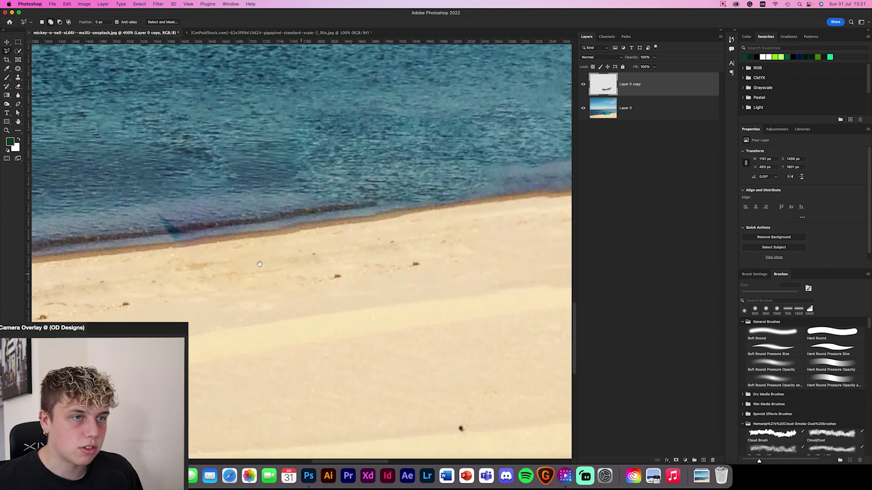
left_click_drag(177, 219, 297, 305)
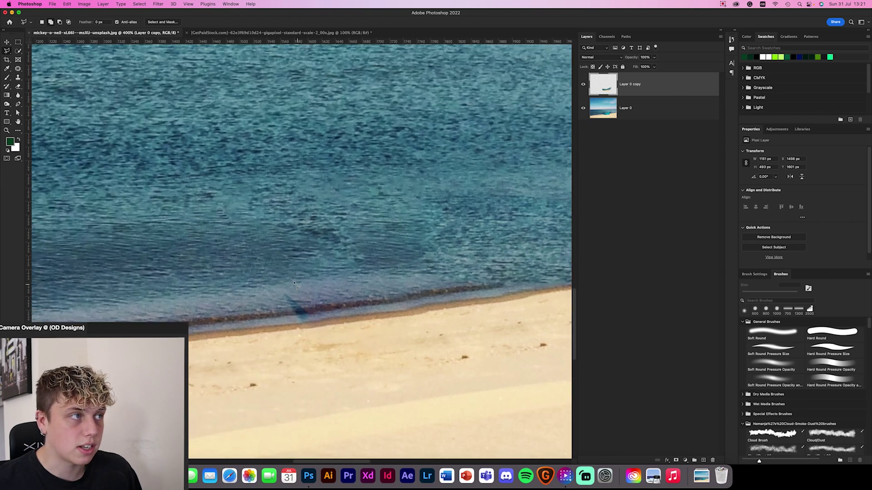
Step: Hide the fill layer, load its outline as a selection, and extend it with Polygonal Lasso around the boat's lower-left end, targeting Layer 0
left_click(582, 84)
left_click(583, 84)
left_click(583, 84)
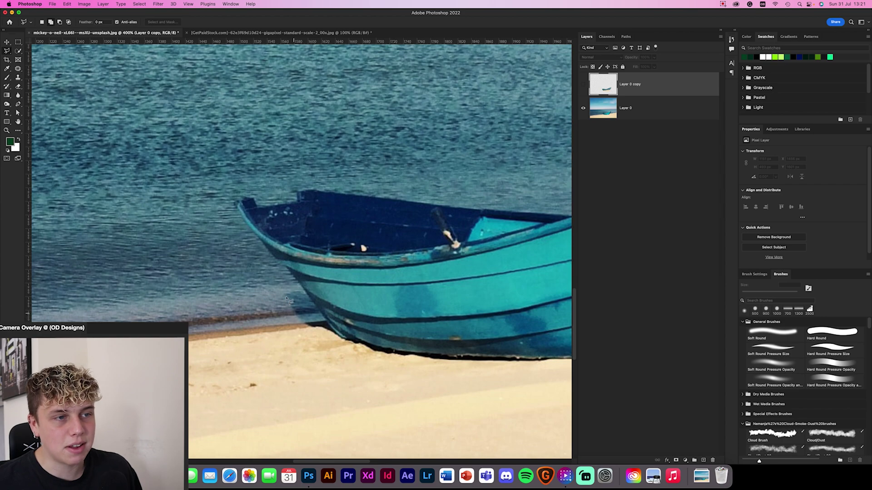
left_click(600, 88, "super")
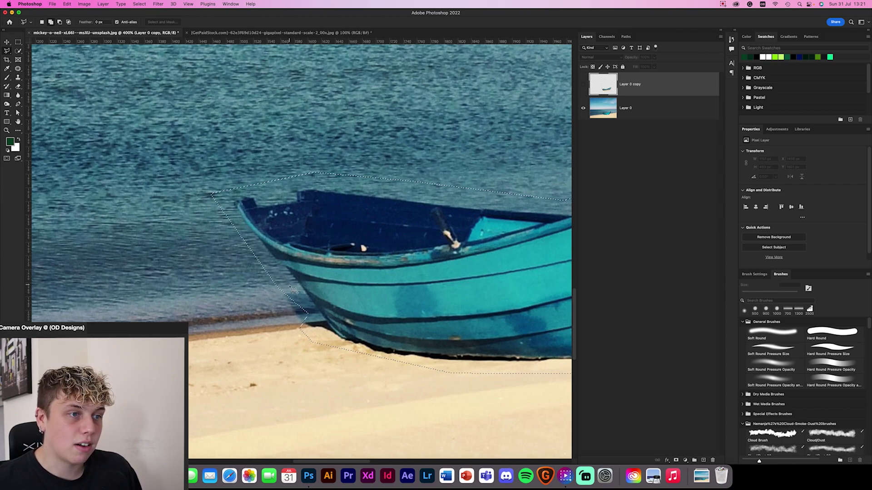
left_click(268, 300)
left_click(312, 334)
left_click(316, 305)
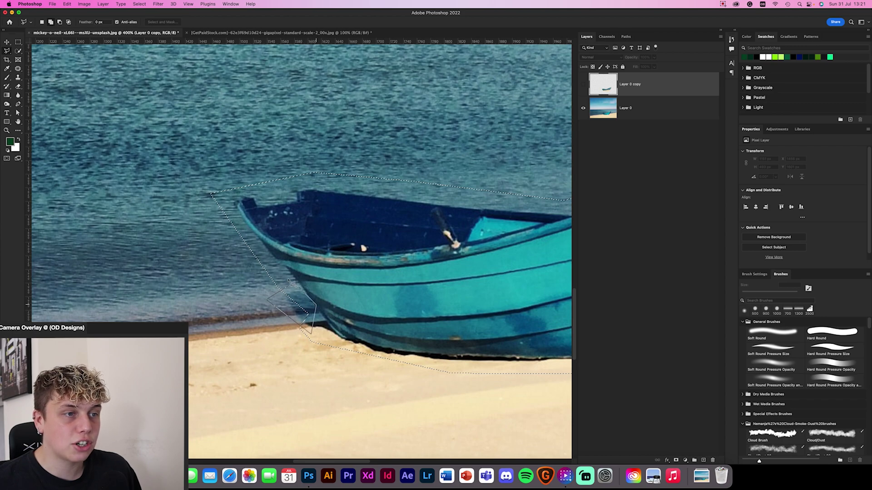
left_click(289, 286)
left_click(651, 114)
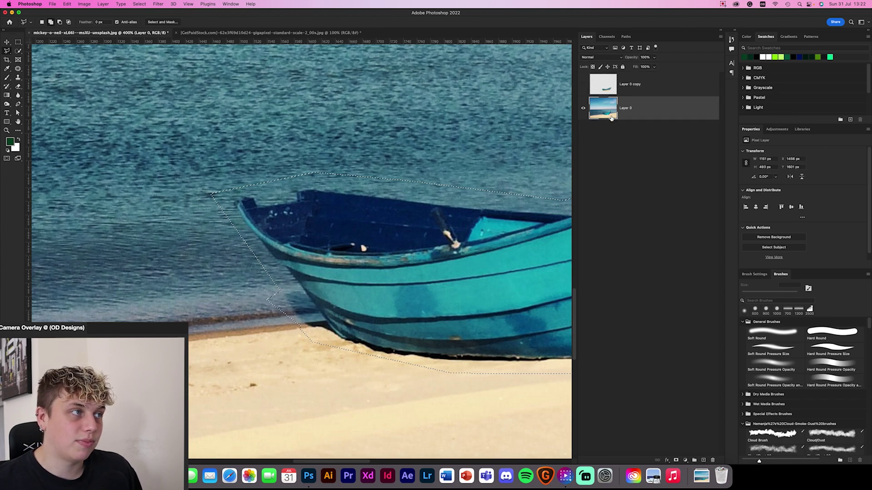
left_click(67, 4)
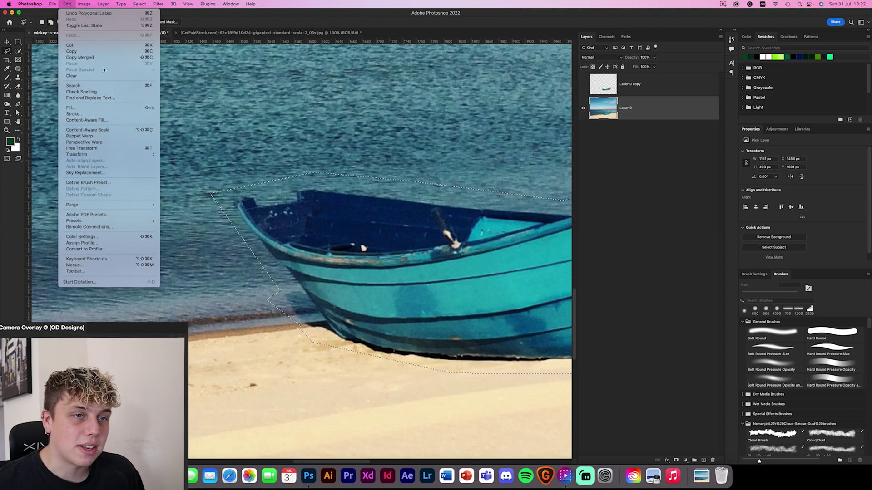
left_click(91, 130)
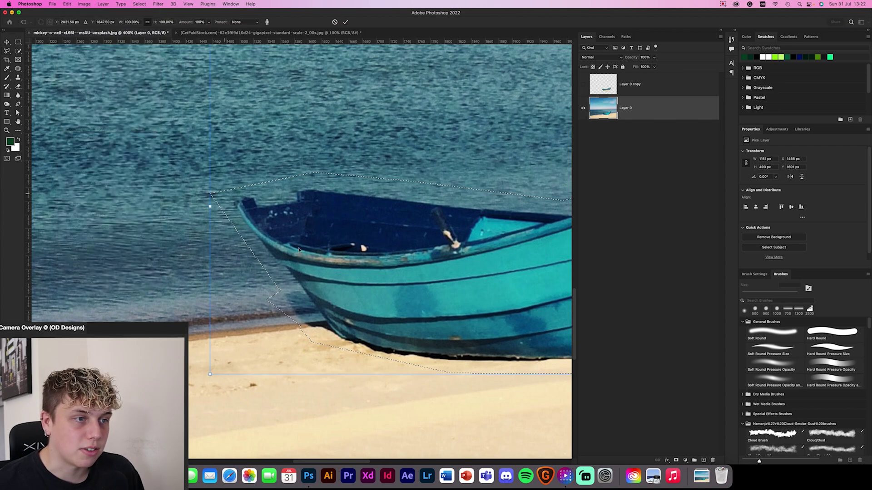
key("Escape")
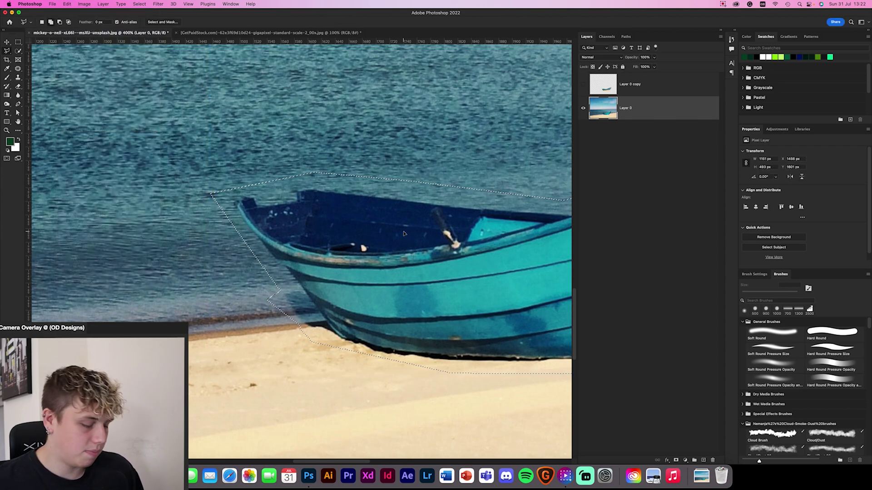
Step: Start Content-Aware Fill on Layer 0 with the extended boat selection
key("super+0")
left_click(66, 4)
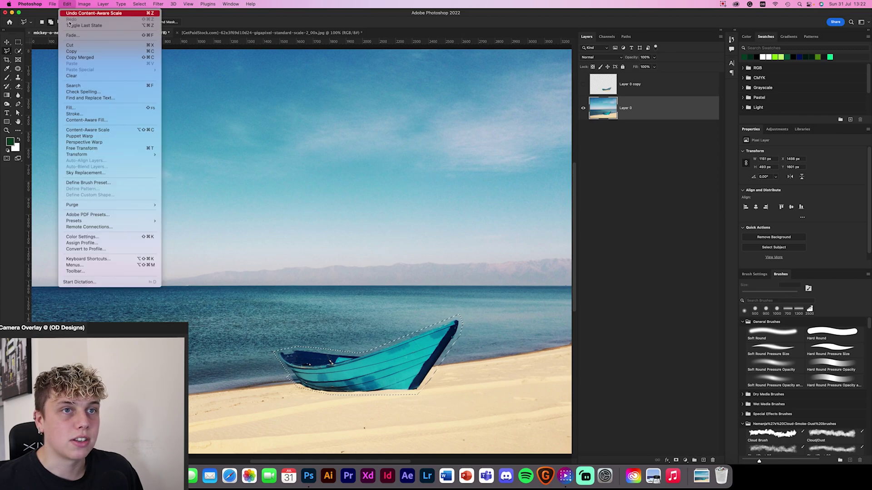
left_click(100, 120)
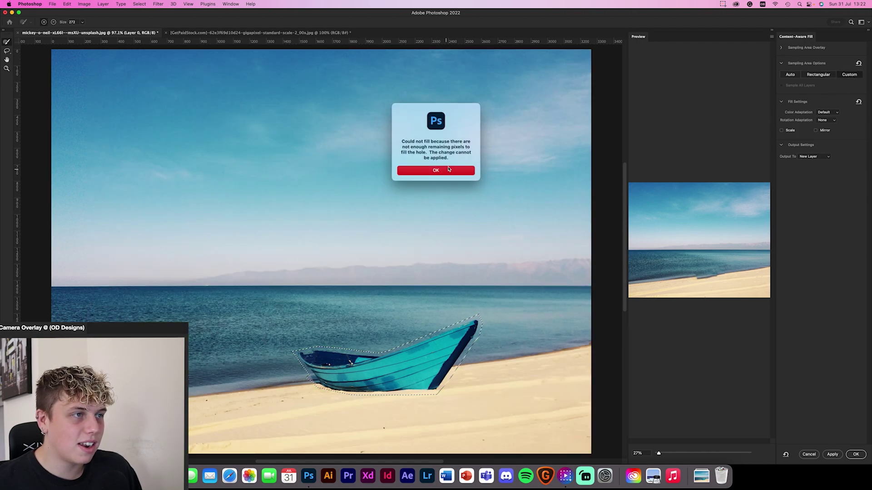
Step: Enlarge the sampling brush and remove the sky down to the horizon from the sampling area
left_click(435, 171)
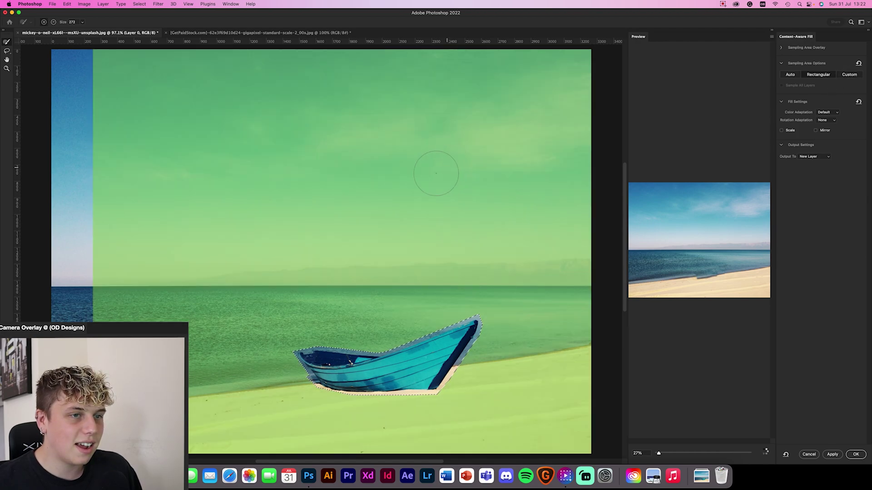
key("bracketright")
key("bracketright")
key("bracketright")
key("bracketright")
key("bracketright")
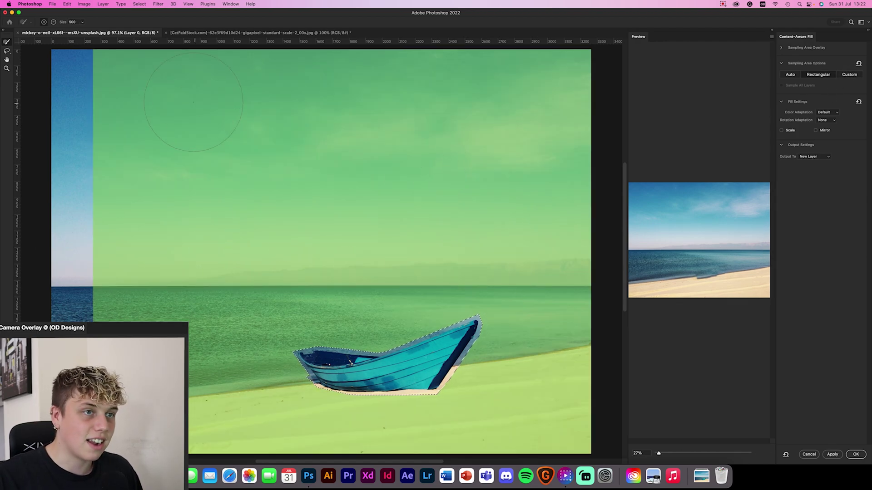
left_click_drag(105, 103, 567, 117)
key("alt")
mouse_move(97, 103)
left_mouse_down()
mouse_move(641, 114)
mouse_move(155, 195)
mouse_move(136, 213)
mouse_move(136, 204)
mouse_move(83, 212)
mouse_move(146, 254)
mouse_move(136, 236)
mouse_move(571, 213)
left_mouse_up()
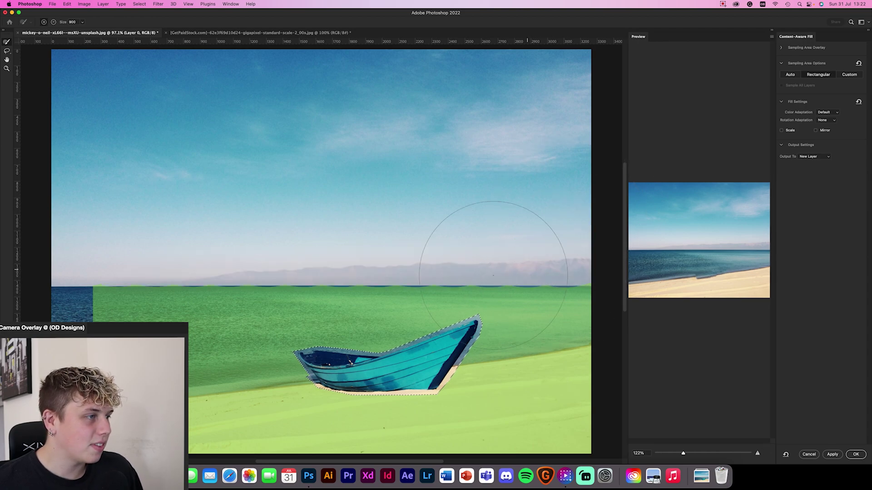
left_click(582, 220, "alt")
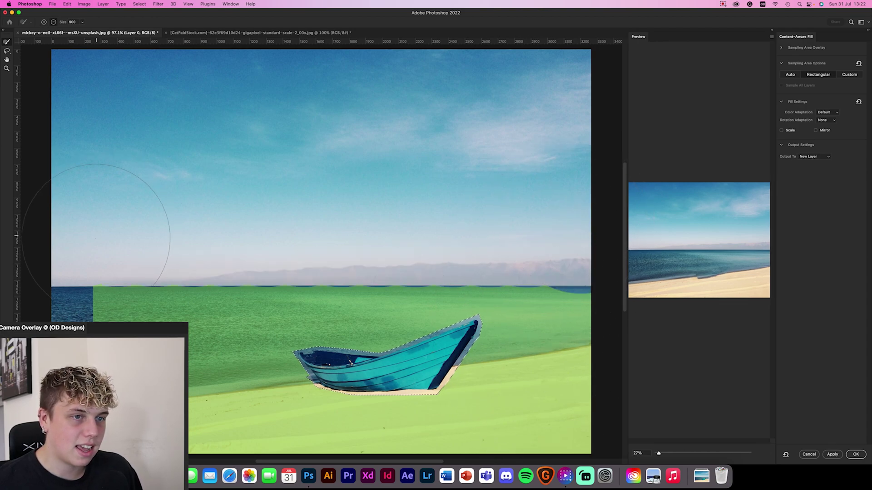
Step: Remove the strip of sea along the horizon and the far-left water from the sampling area, cleaning up the edge with a smaller brush
left_click(87, 221, "shift")
left_click(87, 311, "alt")
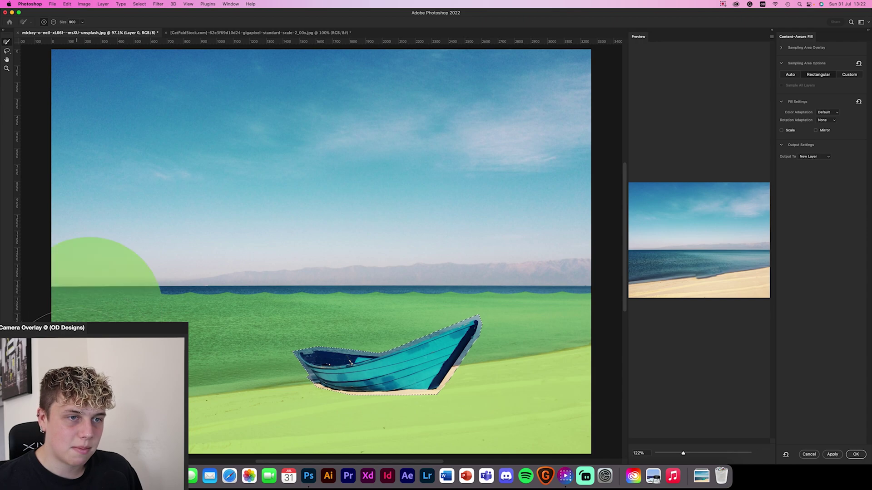
left_click(87, 244)
left_click_drag(84, 278, 93, 335)
key("bracketleft")
key("bracketleft")
key("bracketleft")
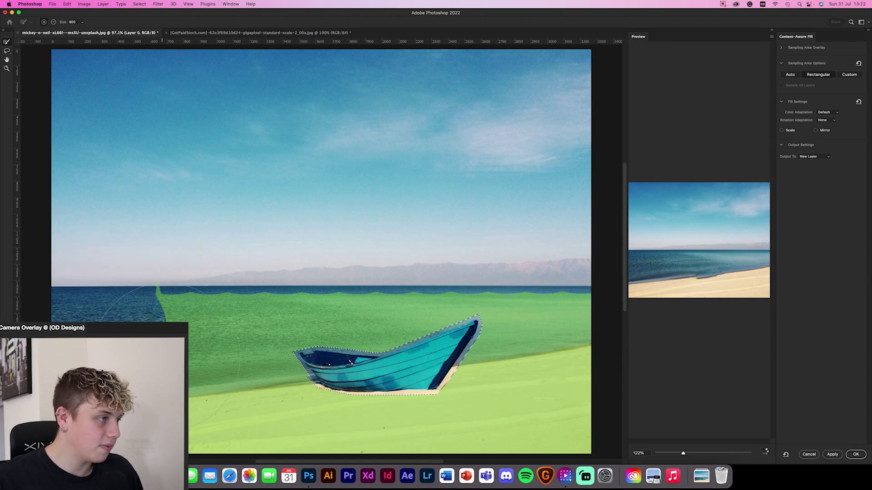
key("bracketleft")
key("bracketleft")
left_click_drag(146, 295, 172, 280)
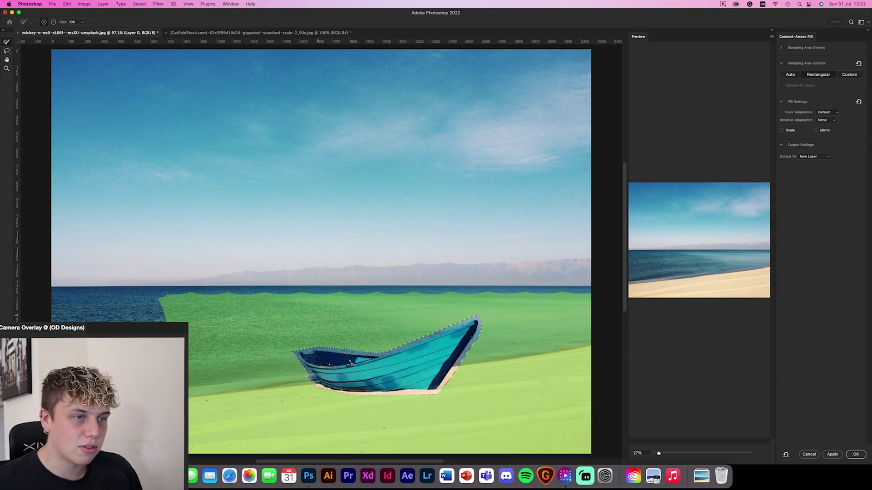
Step: Apply the Content-Aware Fill to a new layer, close the fill workspace and deselect the boat area
left_click(832, 455)
left_click(856, 455)
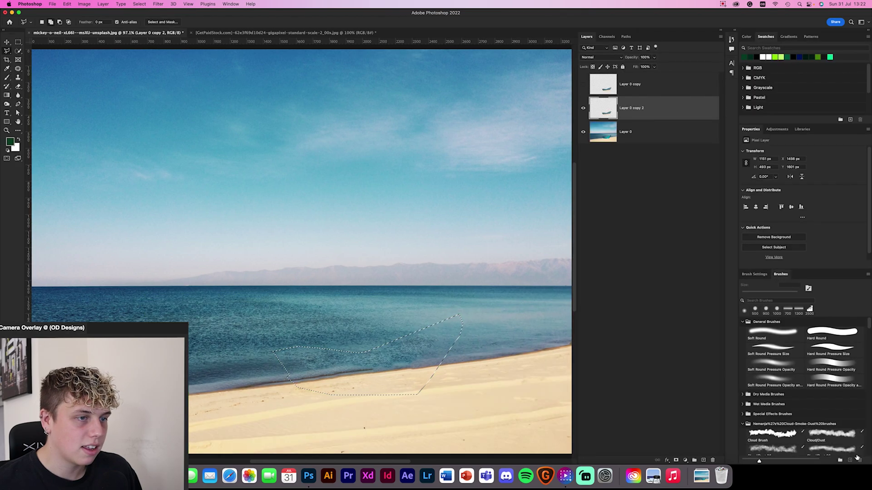
key("super+plus")
key("super+plus")
key("super+plus")
key("super+plus")
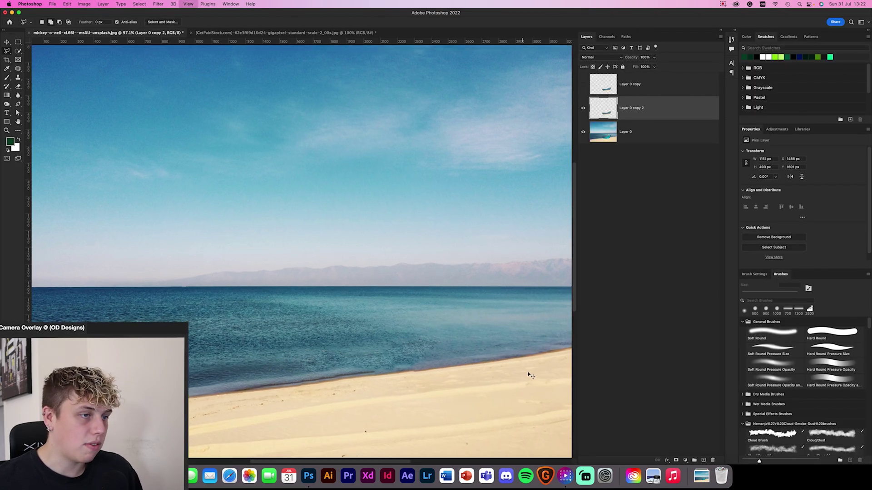
Step: Inspect the new fill up close by switching its layer's visibility off and on
scroll(301, 314, "down", 15)
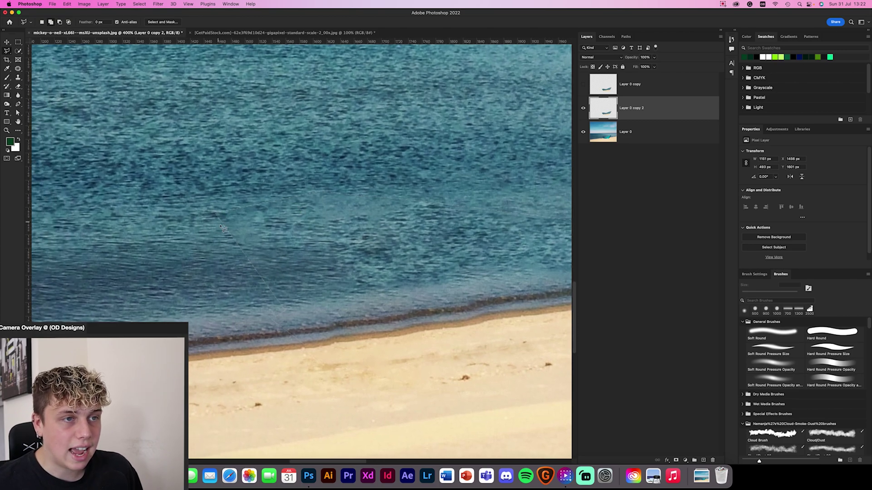
left_click(584, 108)
left_click(583, 108)
left_click(584, 107)
left_click(585, 107)
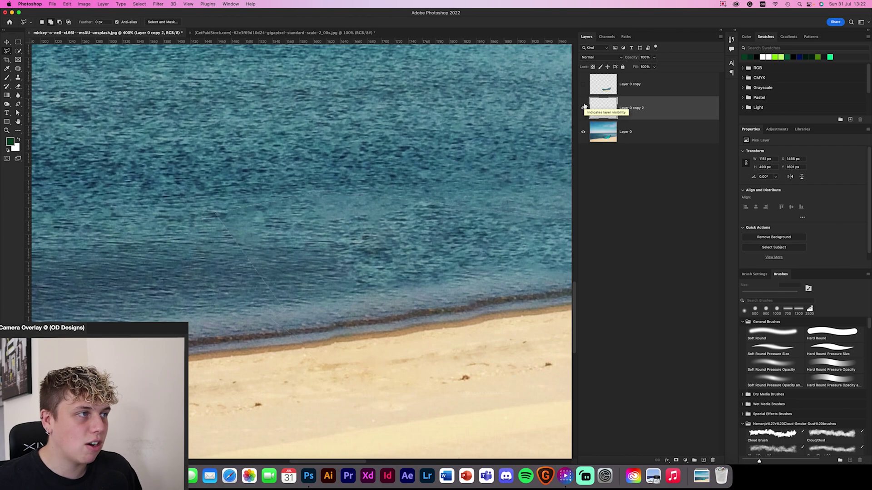
left_click(584, 106)
left_click(584, 107)
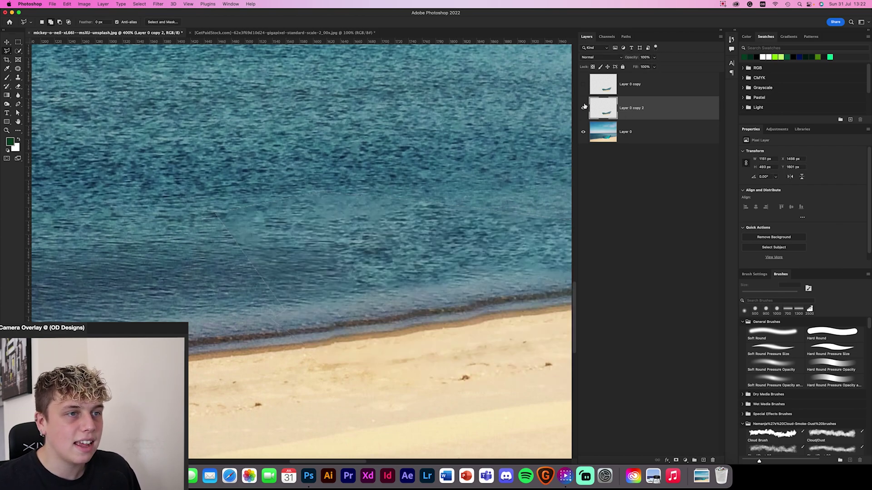
Step: Smudge the visible left edge of the filled patch in the water with the Smudge tool at 50% strength
left_click(7, 42)
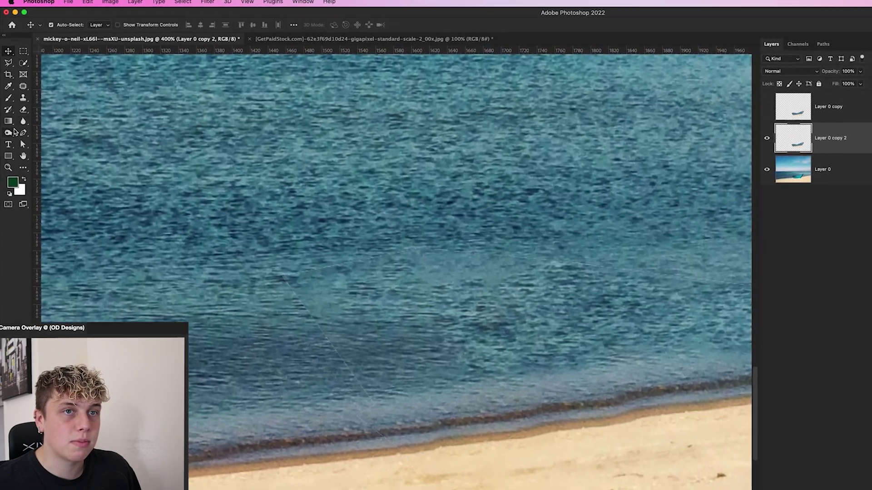
left_click(7, 104)
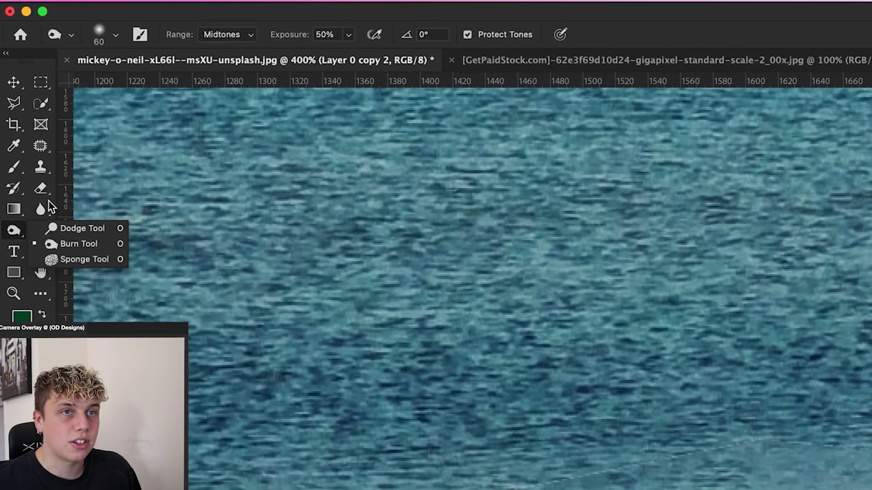
left_click(40, 209)
left_click(113, 270)
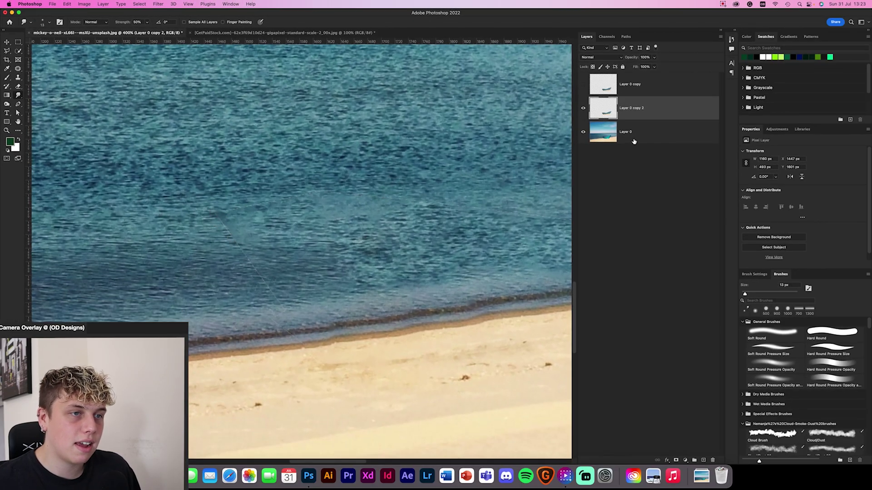
Step: Try to smudge the water just above the shoreline with a 150 px brush, and undo the strokes
key("super+0")
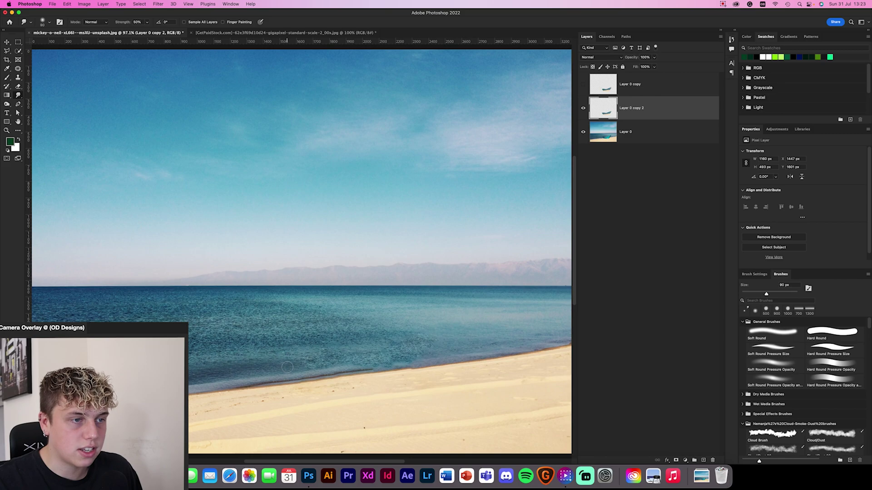
key("bracketright")
key("bracketright")
key("bracketright")
mouse_move(273, 362)
left_mouse_down()
mouse_move(280, 363)
mouse_move(270, 352)
left_mouse_up()
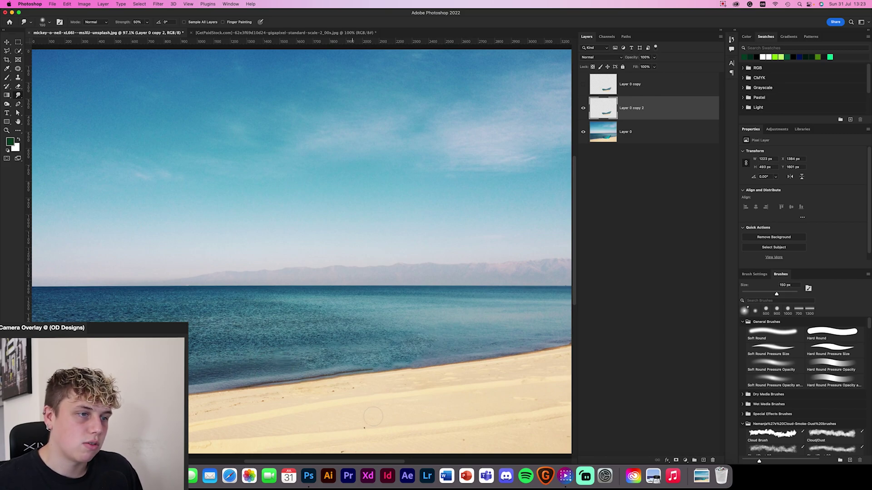
key("super+z")
key("super+z")
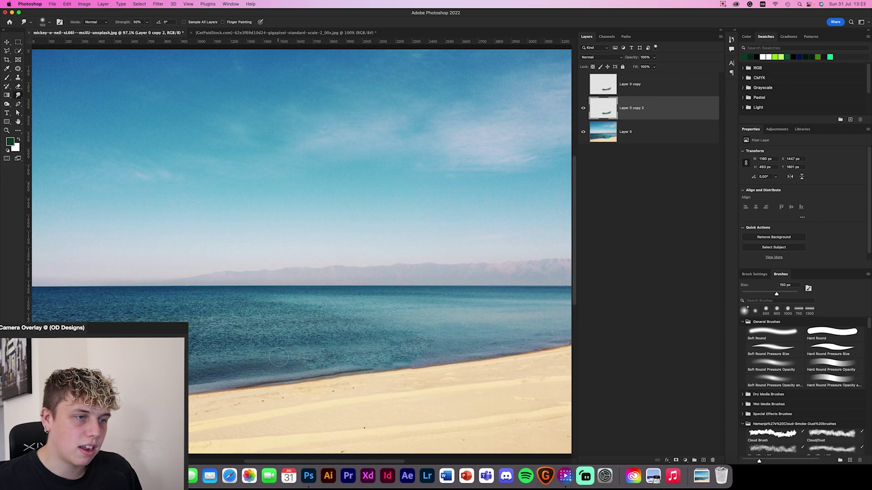
Step: Switch to the footballer photo's document and unlock its Background layer
key("super+minus")
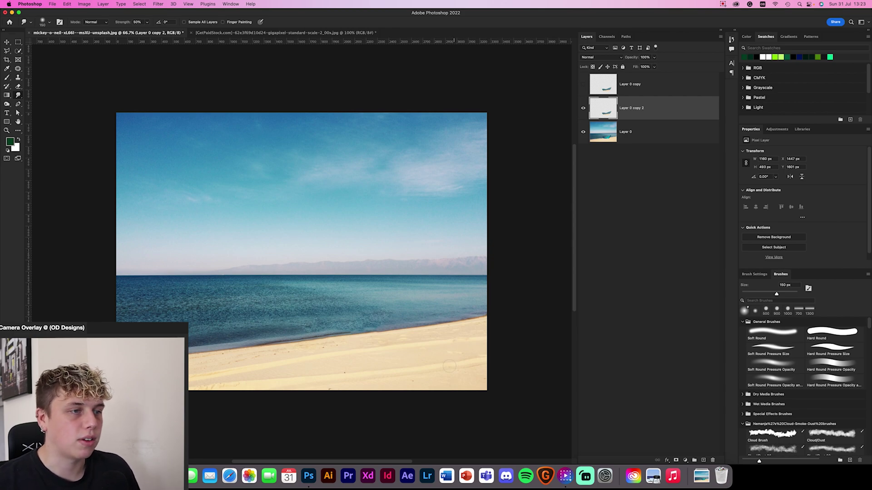
left_click(7, 43)
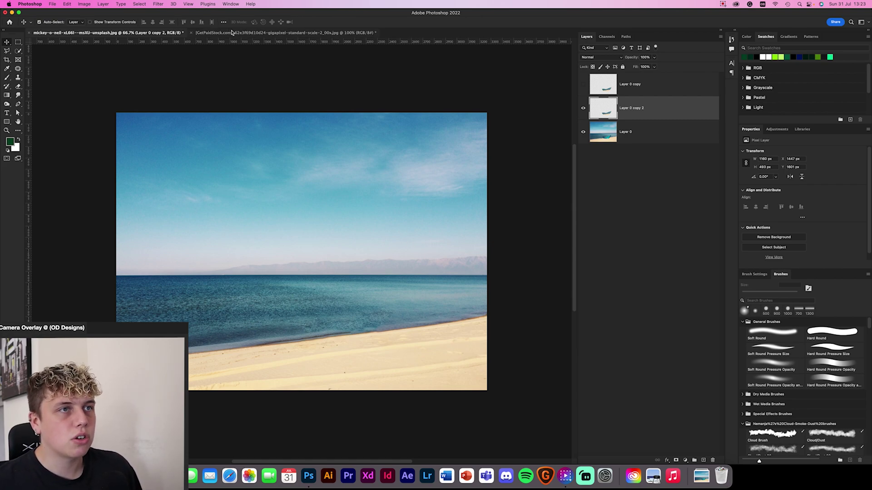
left_click(231, 32)
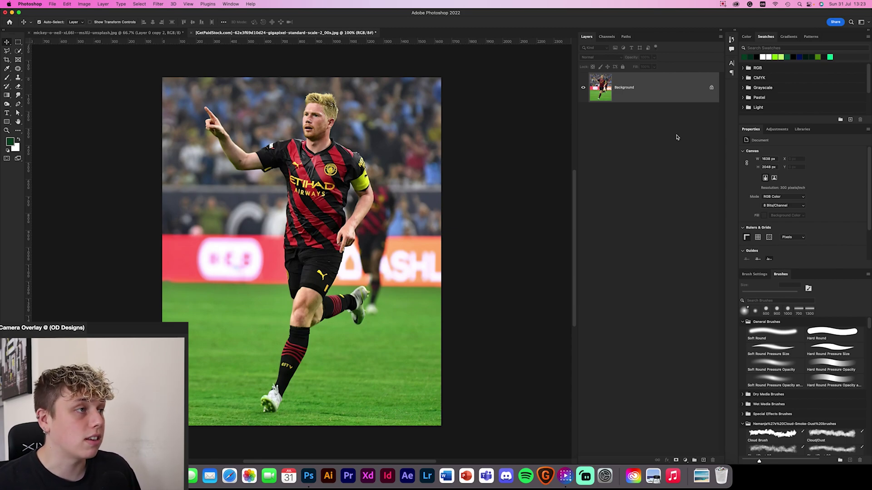
left_click(711, 88)
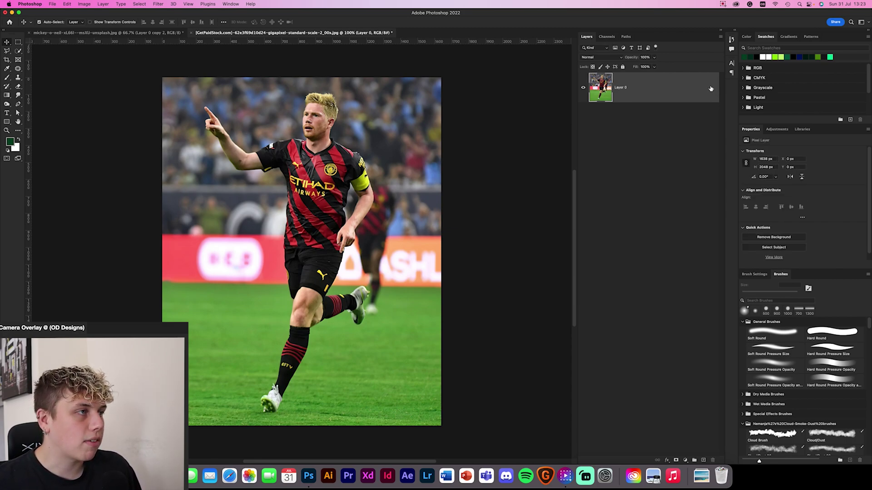
Step: Select the footballer in the foreground automatically with Select Subject
left_click(18, 52)
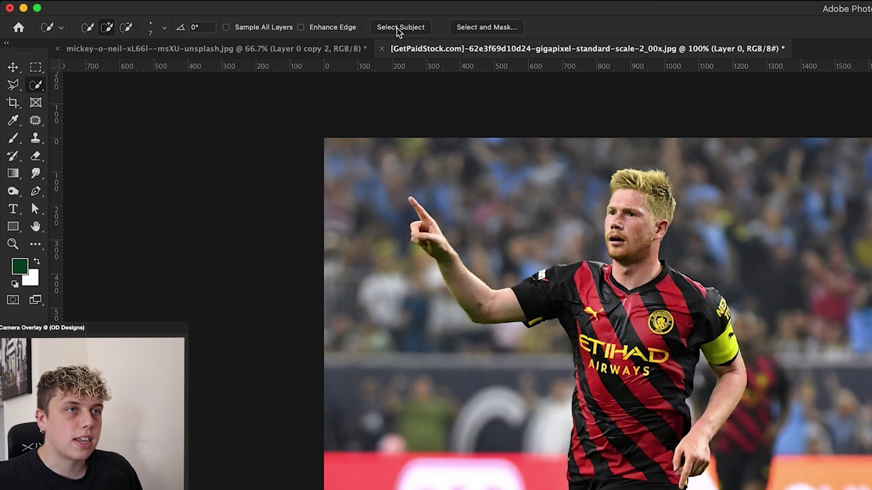
left_click(419, 32)
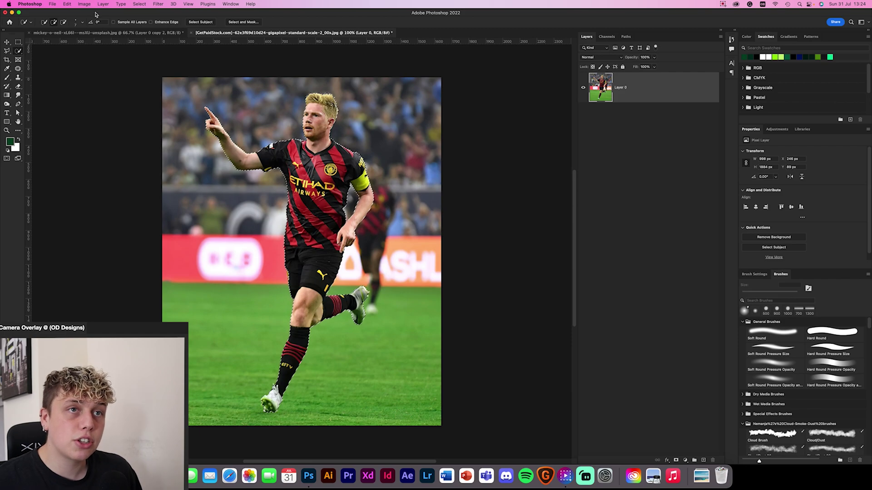
Step: Try a Content-Aware Fill on the tight footballer selection and check the preview without committing it
left_click(67, 4)
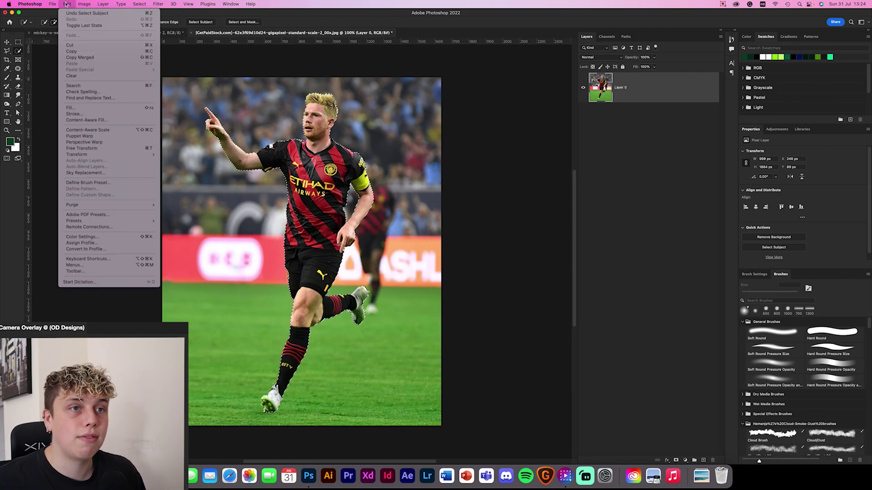
left_click(113, 120)
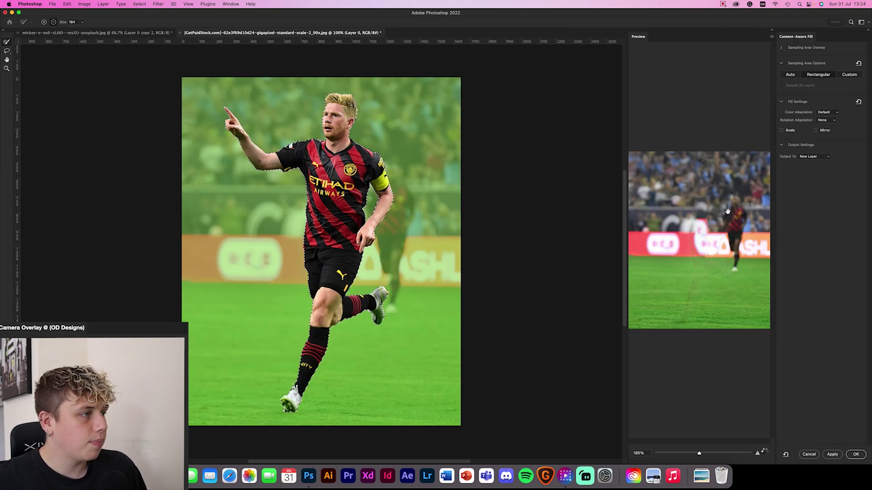
mouse_move(699, 453)
left_mouse_down()
mouse_move(711, 453)
mouse_move(668, 452)
mouse_move(699, 453)
left_mouse_up()
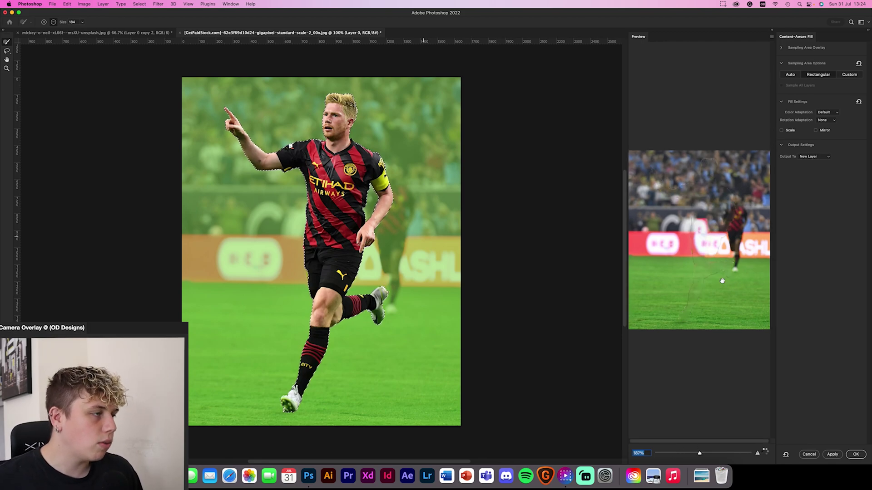
type("51")
key("Return")
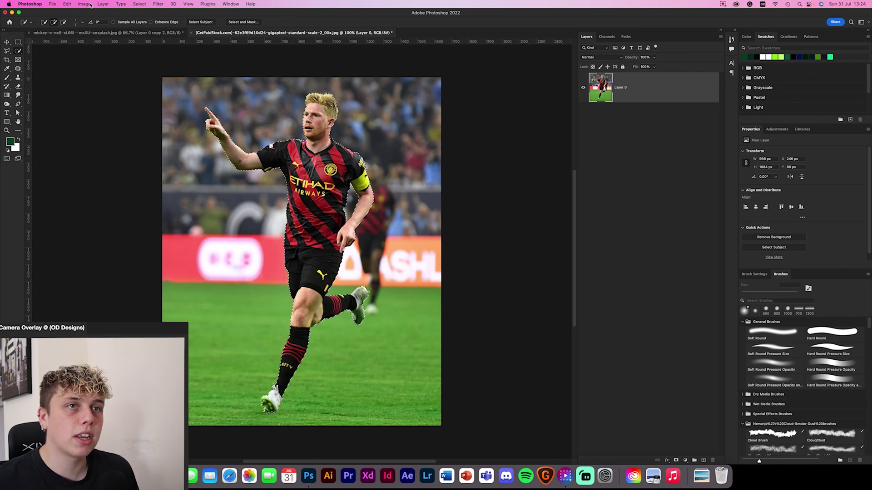
Step: Expand the footballer selection slightly and check its edge up close around the torso, arm and head
left_click(91, 5)
mouse_move(140, 3)
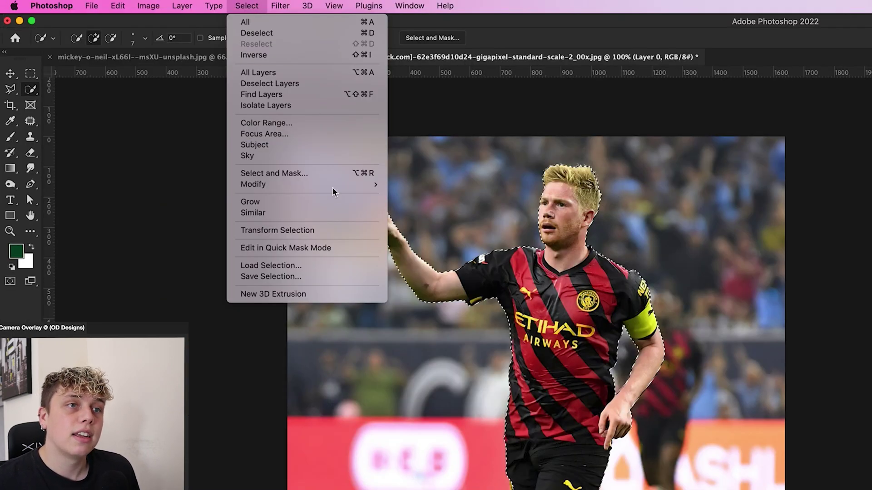
mouse_move(332, 184)
left_click(429, 207)
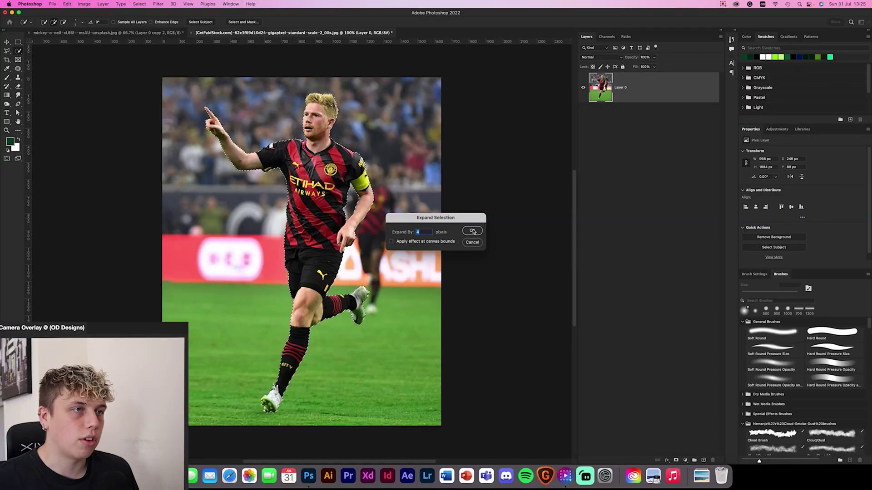
left_click(472, 230)
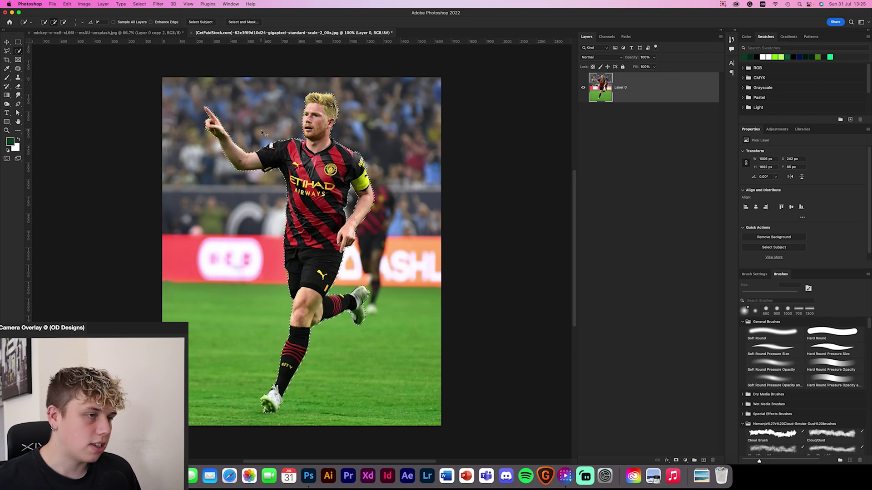
key("super+plus")
key("super+plus")
key("super+plus")
left_click_drag(524, 120, 412, 342)
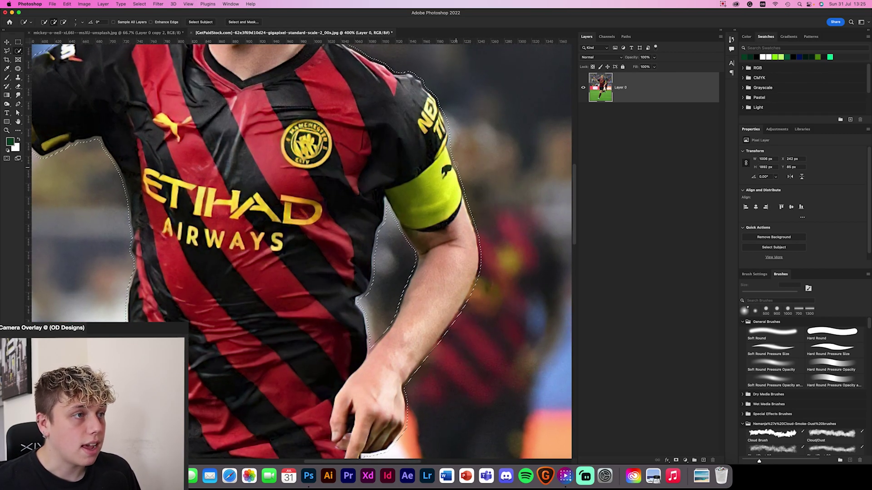
scroll(481, 195, "up", 10)
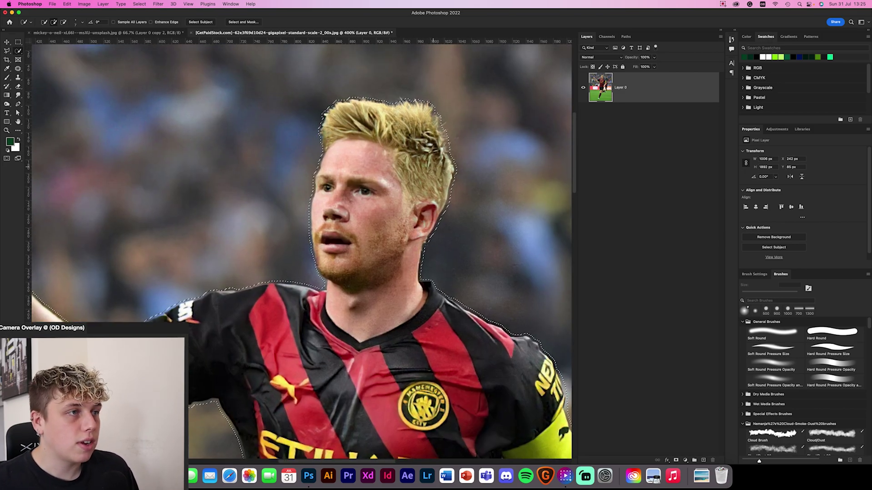
key("super+0")
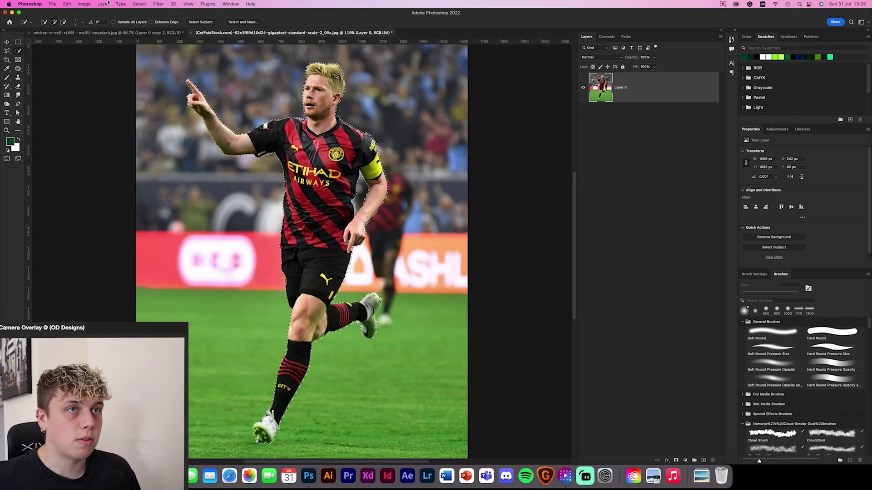
Step: Undo the last selection expansion and expand the footballer selection by 6 pixels instead
left_click(91, 3)
left_click(262, 86)
key("super+c")
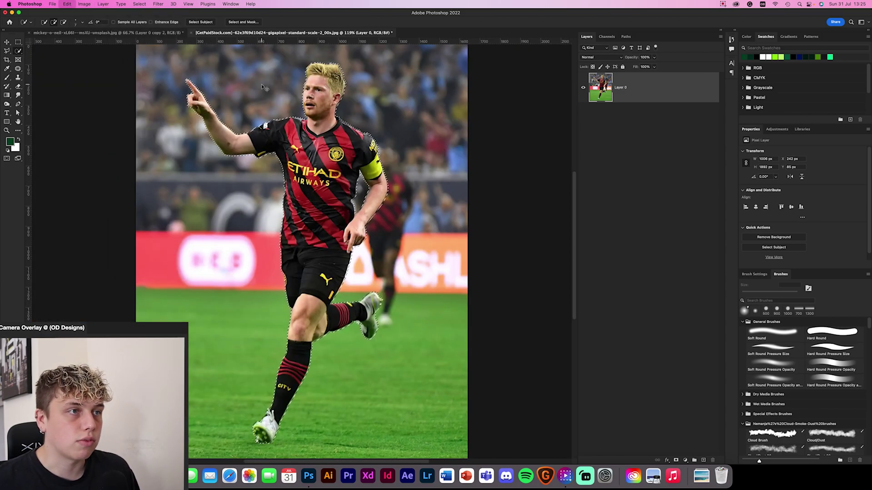
left_click(140, 4)
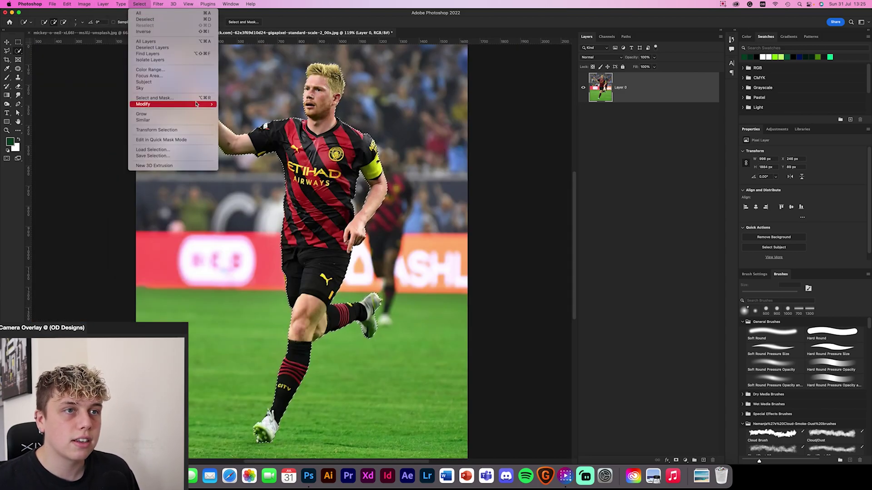
mouse_move(197, 104)
left_click(237, 117)
type("6")
key("Return")
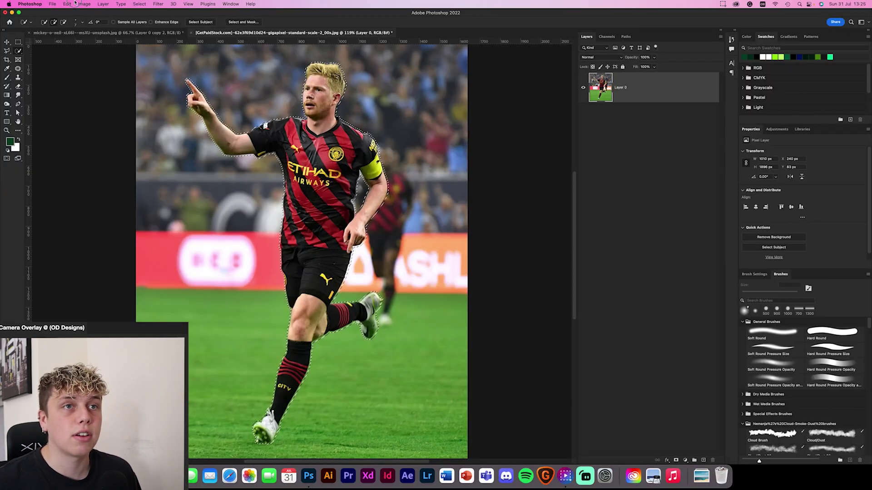
Step: Replace the selected footballer with background using Content-Aware Fill, output to a new layer
left_click(67, 4)
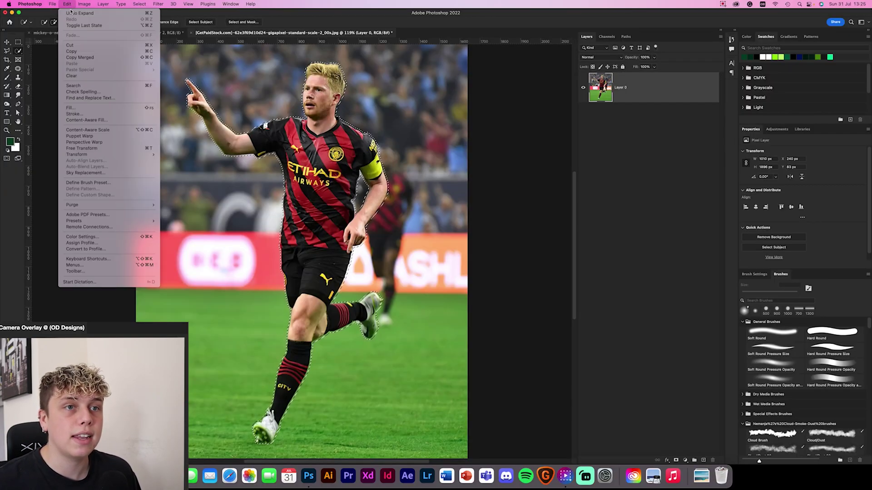
left_click(103, 121)
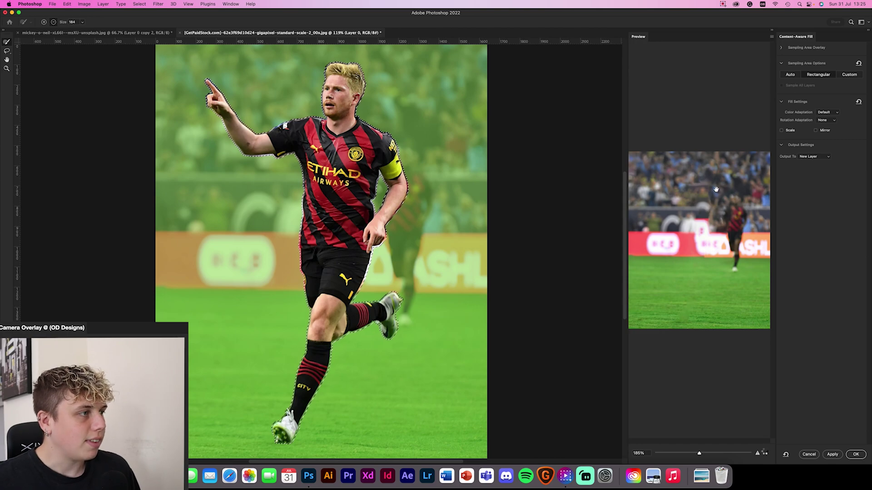
left_click(831, 457)
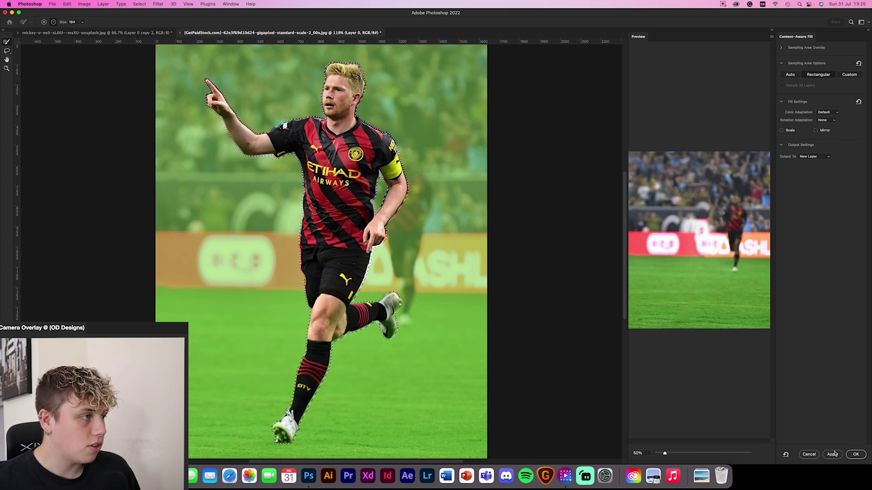
left_click(831, 455)
left_click(856, 456)
left_click(856, 455)
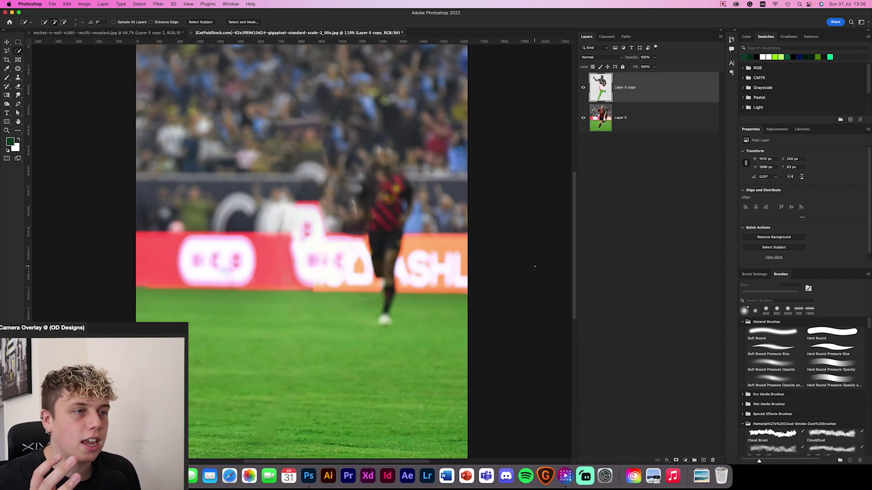
Step: Outline the filled area over the advertising boards for reference, clear the outline, and examine the filled crowd area up close
left_click(6, 121)
left_click(18, 42)
left_click_drag(247, 170, 389, 294)
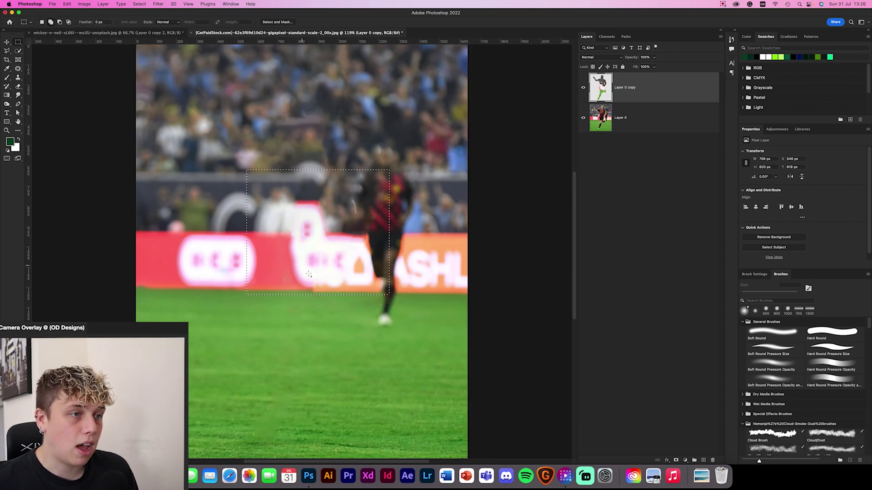
left_click(322, 249)
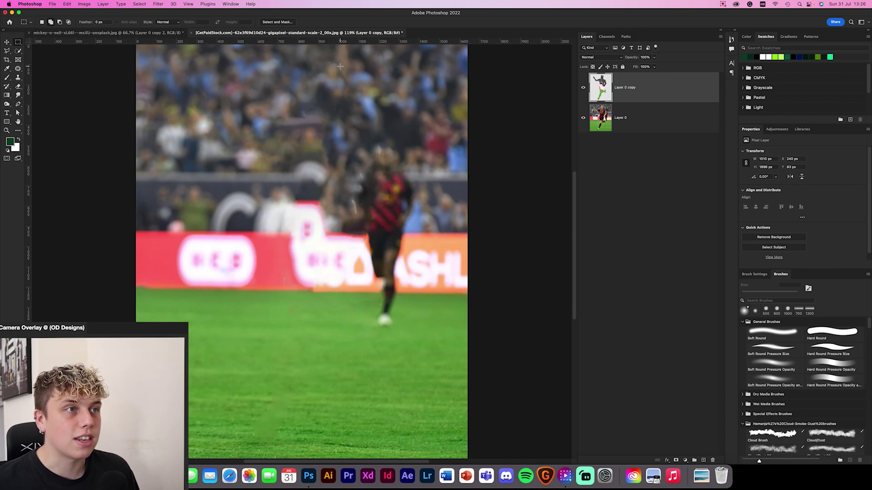
key("super+plus")
key("super+plus")
key("super+plus")
left_click_drag(347, 108, 321, 237)
left_click_drag(454, 116, 347, 317)
scroll(347, 316, "up", 10)
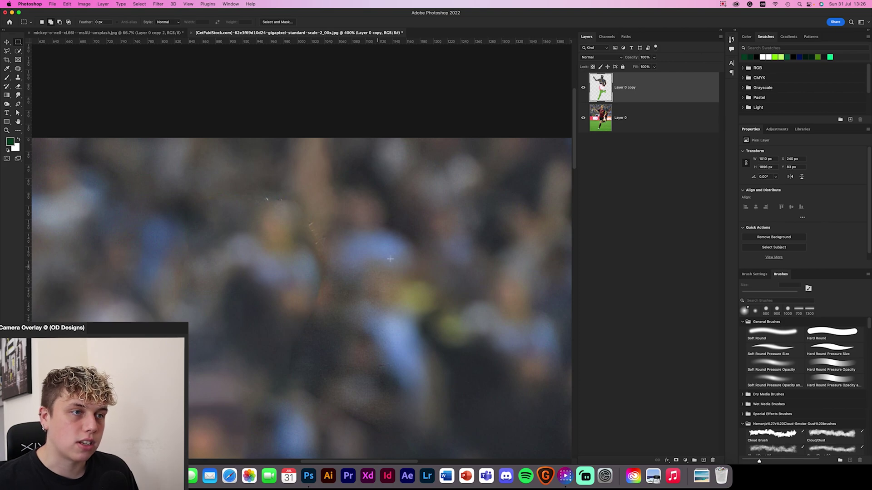
key("super+0")
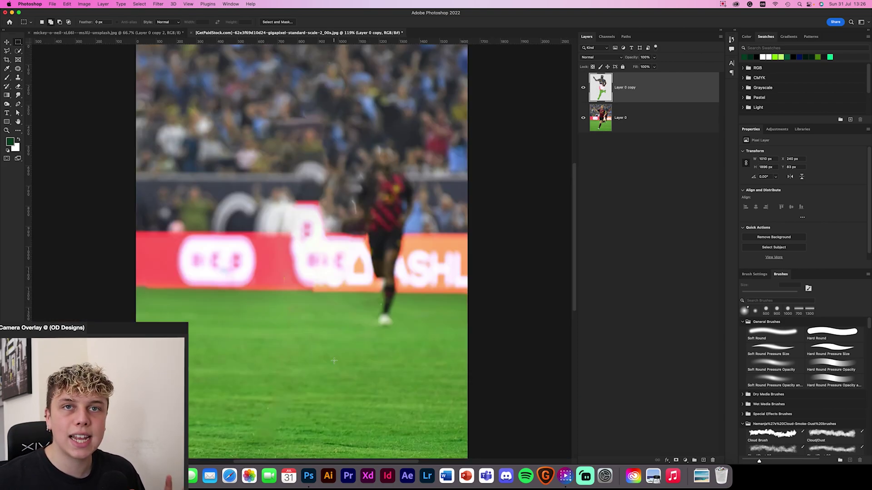